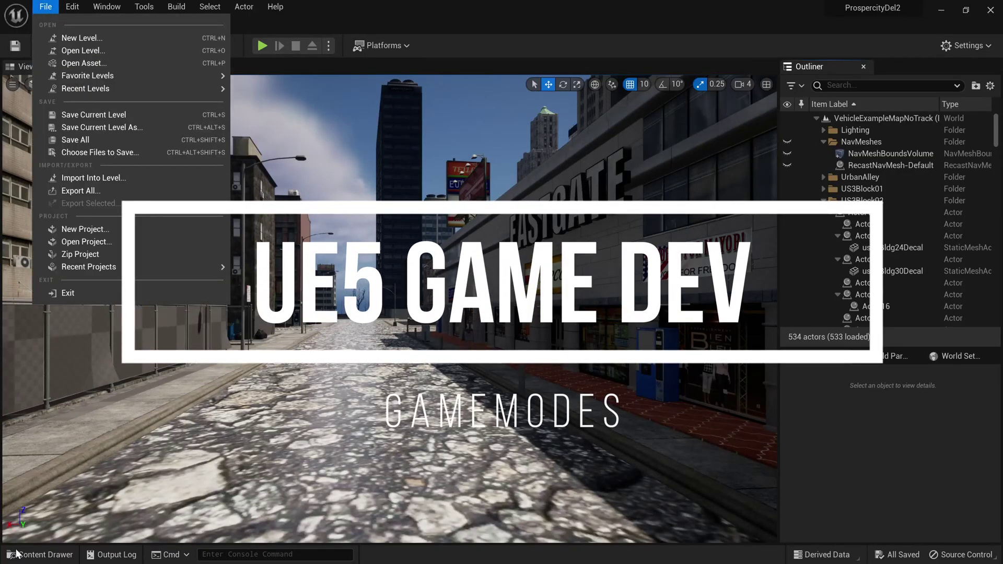
Add the Third Person feature pack to the project from the Content Drawer
{"action": "left_click", "coordinate": [53, 555]}
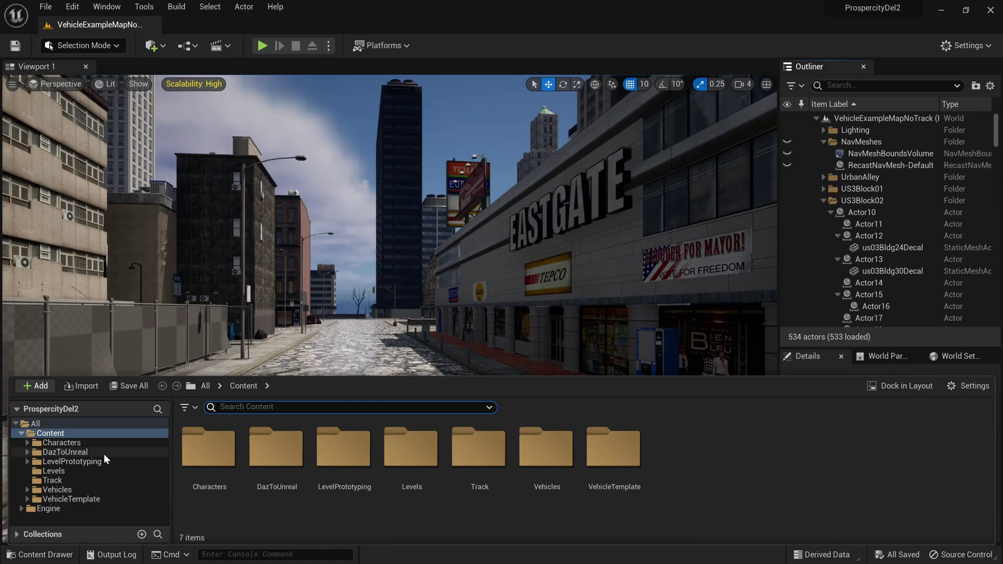
{"action": "left_click", "coordinate": [38, 386]}
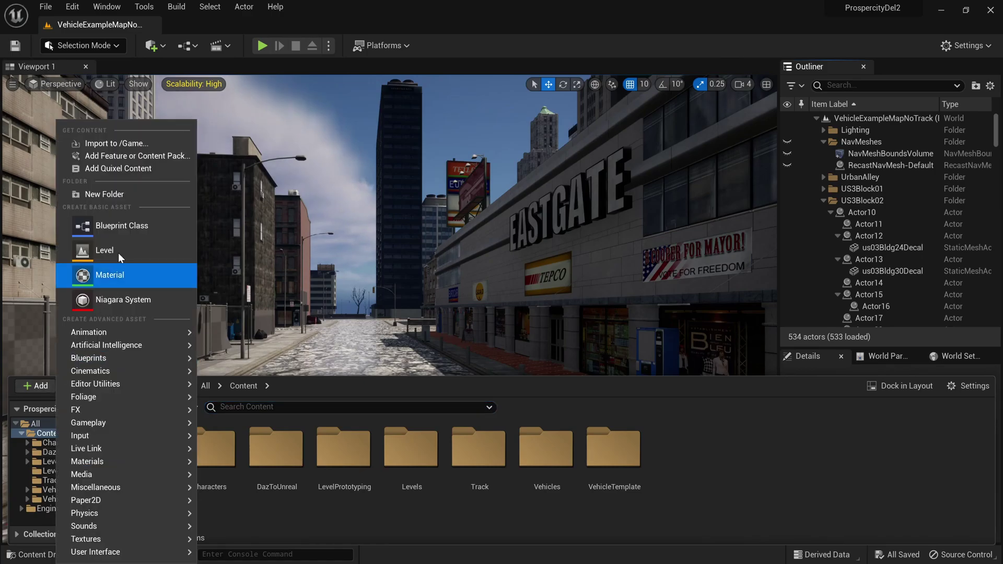
{"action": "left_click", "coordinate": [121, 156]}
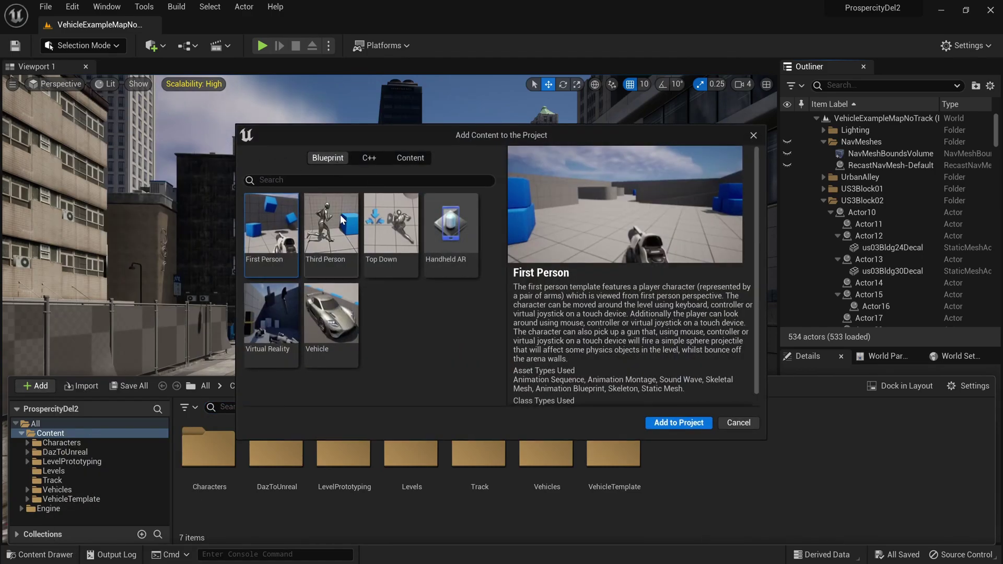
{"action": "left_click", "coordinate": [332, 218]}
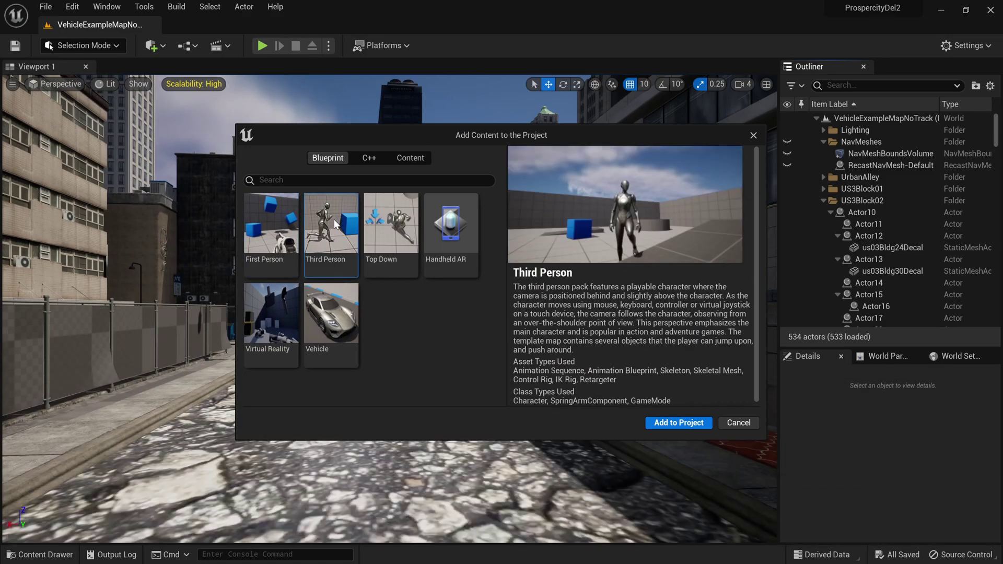
{"action": "left_click", "coordinate": [681, 424]}
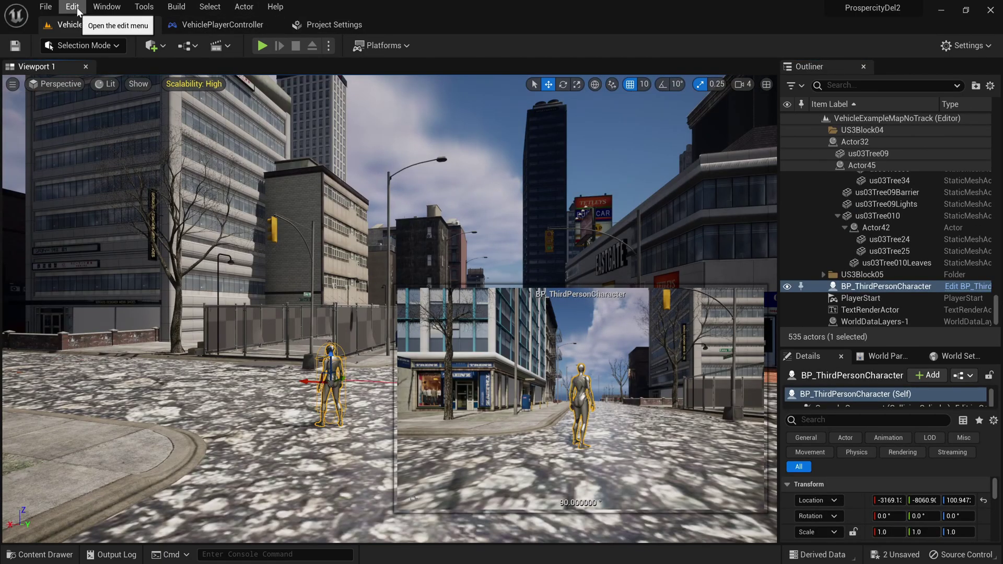
Open Project Settings at Maps & Modes to review the default game mode and pawn
{"action": "left_click", "coordinate": [72, 7]}
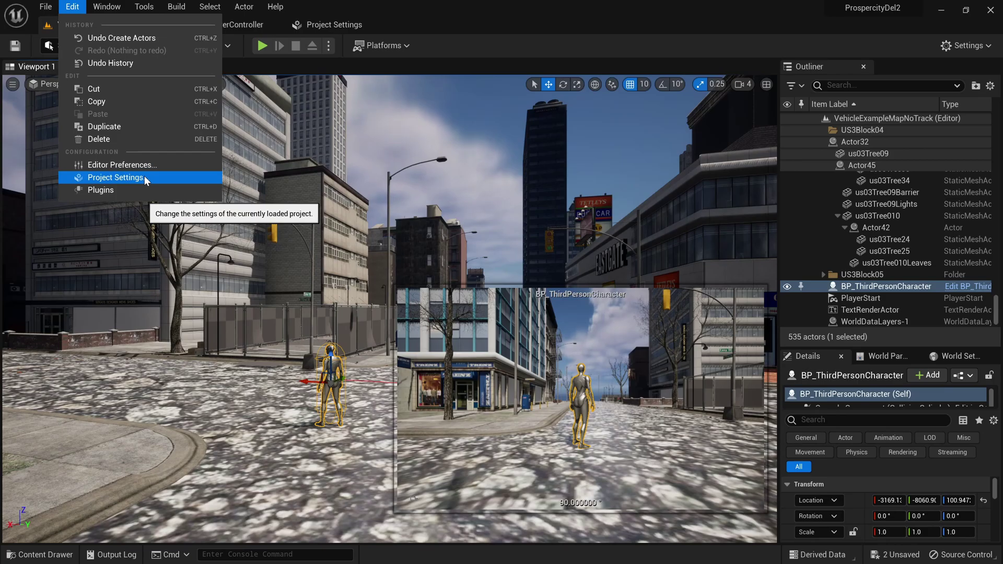
{"action": "left_click", "coordinate": [116, 178]}
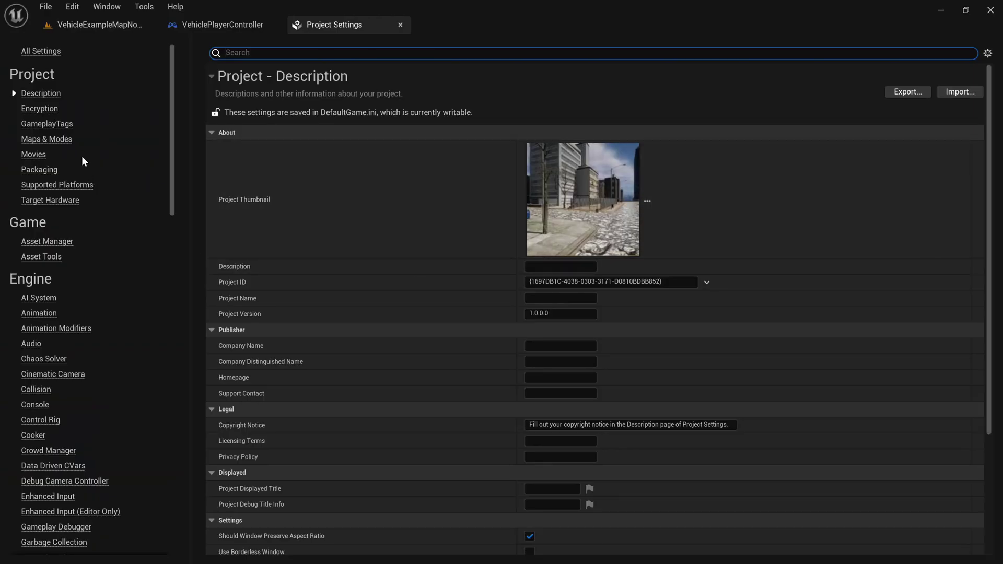
{"action": "left_click", "coordinate": [52, 139]}
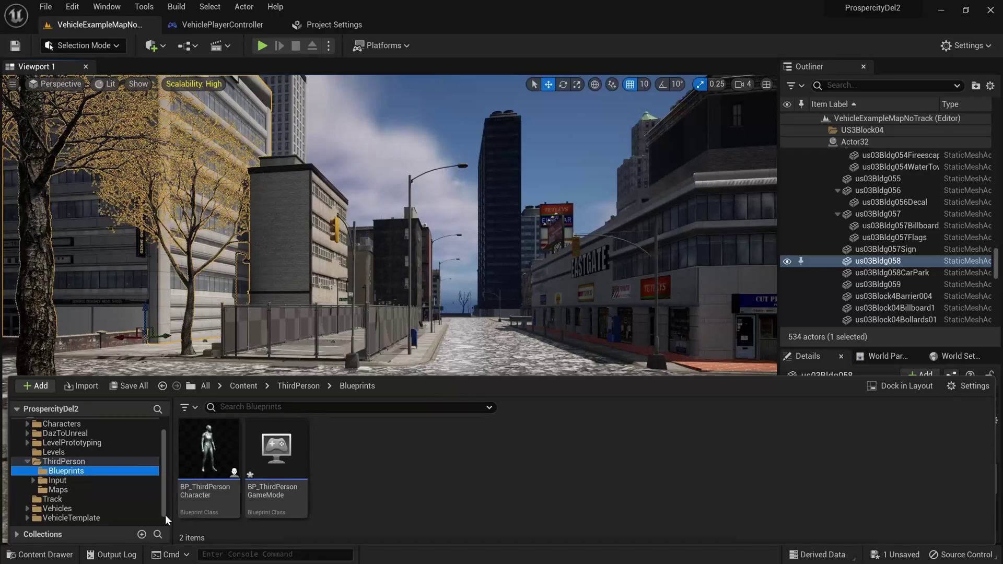
Place BP_ThirdPersonCharacter on the street and start a test play
{"action": "left_click_drag", "start_coordinate": [209, 449], "coordinate": [449, 400]}
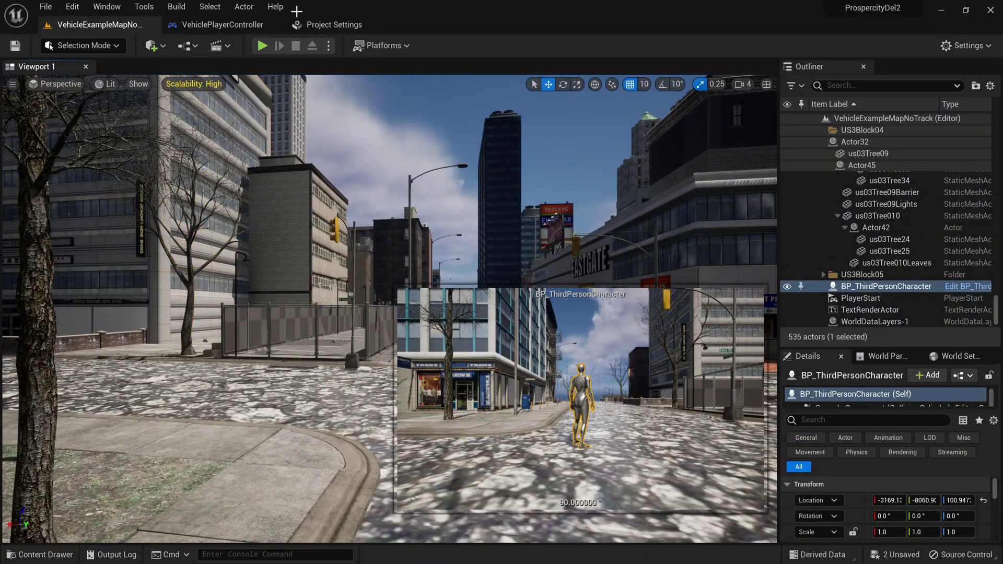
{"action": "left_click", "coordinate": [263, 49]}
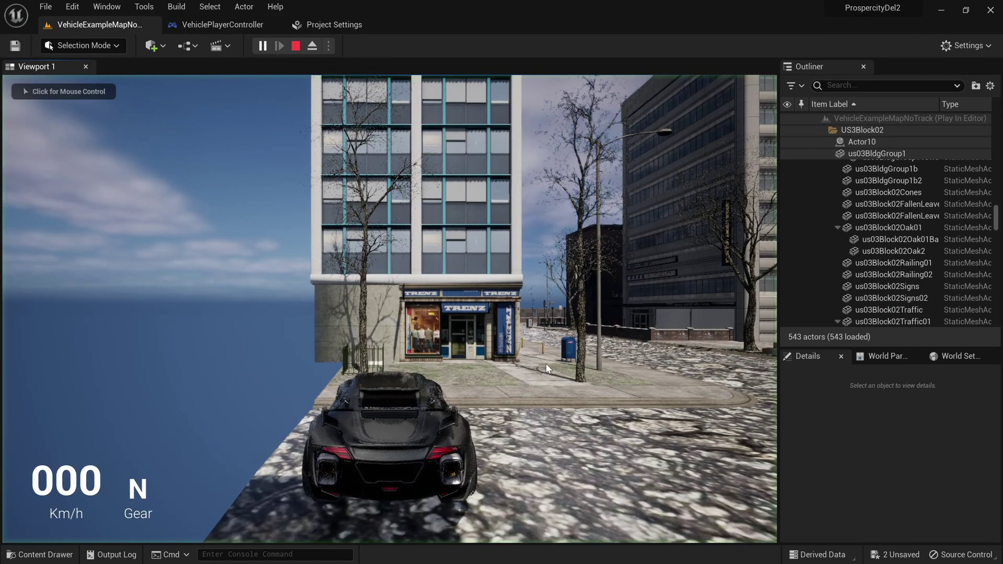
{"action": "left_click", "coordinate": [625, 374]}
Drive the spawned sports car forward, reverse and stop, then end the test play
{"action": "key", "text": "w"}
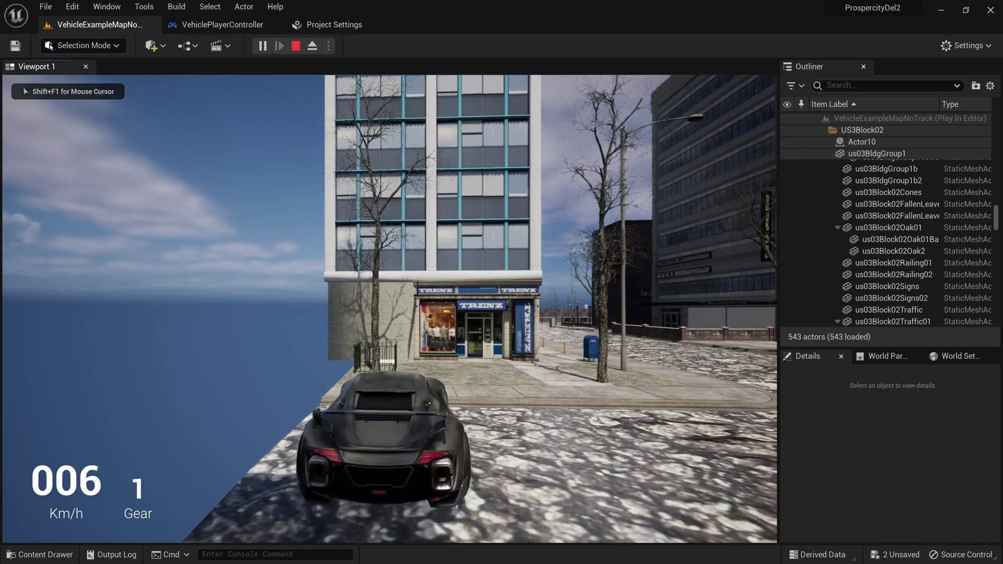
{"action": "key", "text": "s"}
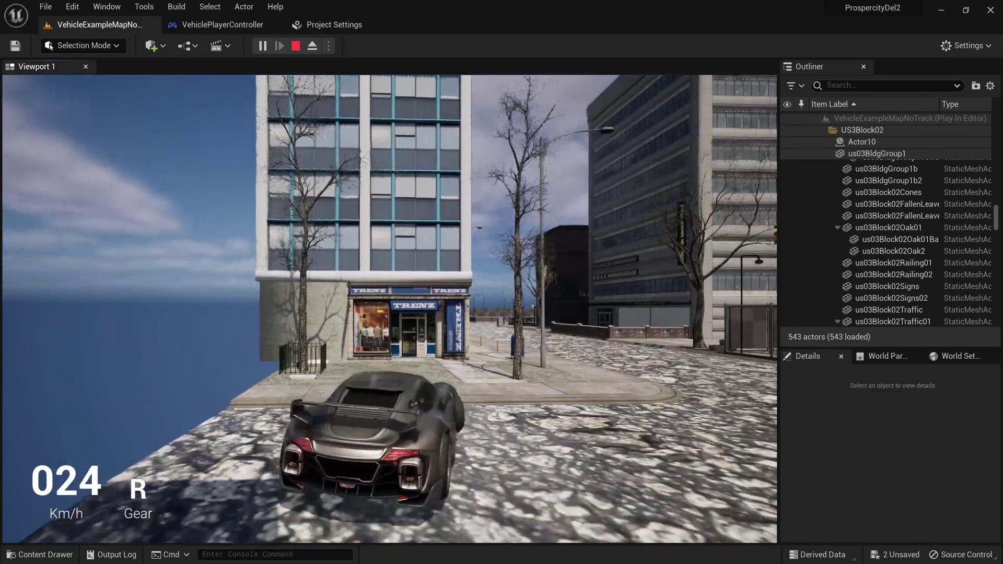
{"action": "key", "text": "w"}
{"action": "key", "text": "w"}
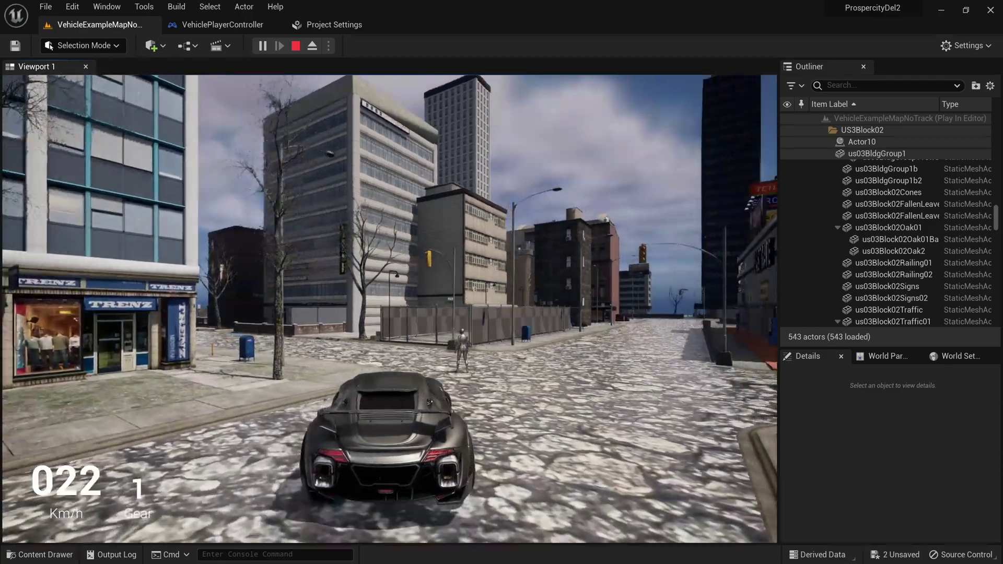
{"action": "key", "text": "space"}
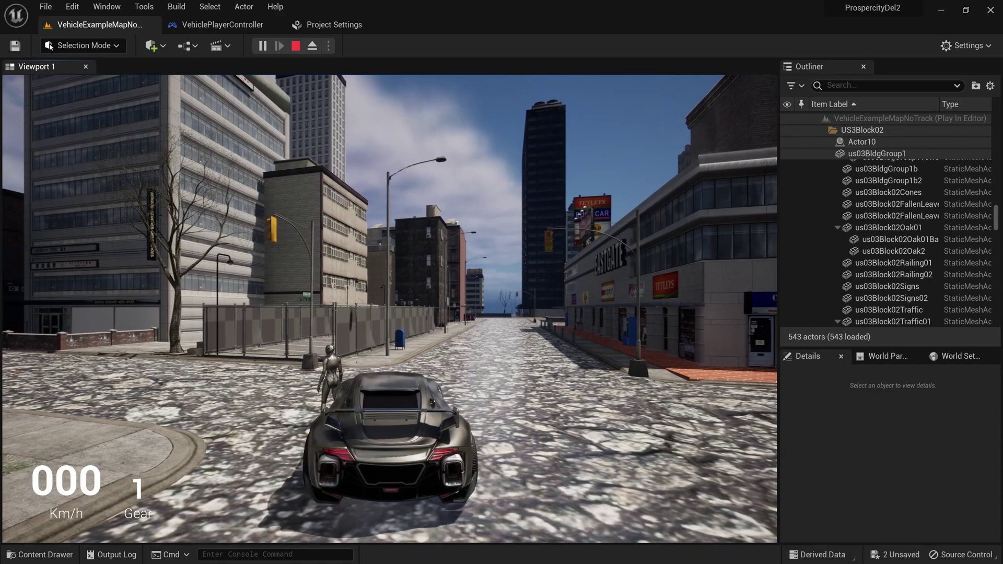
{"action": "key", "text": "Escape"}
{"action": "key", "text": "ctrl+space"}
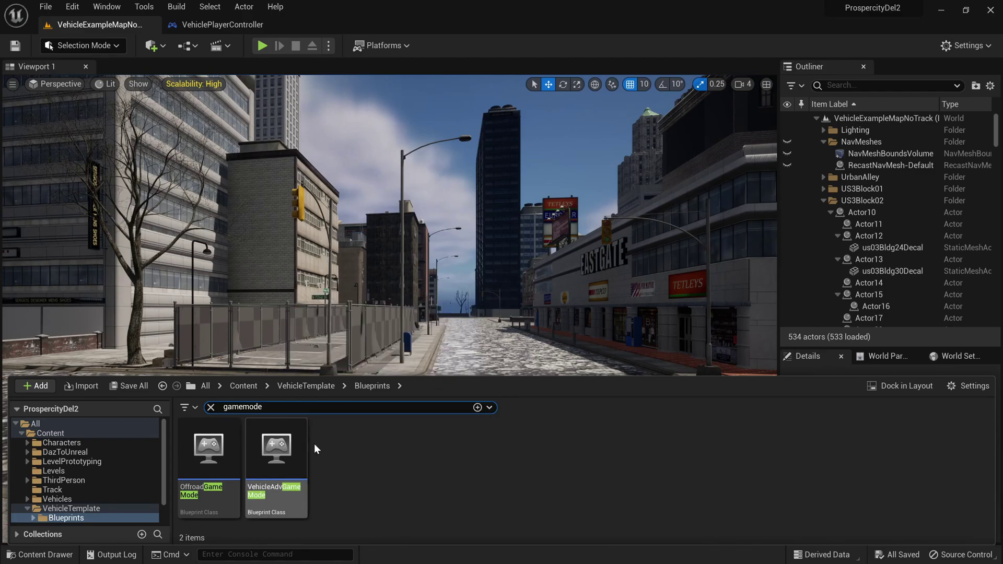
Search all content for 'gamemode' and open the VehicleAdvGameMode Blueprint
{"action": "left_click", "coordinate": [74, 432]}
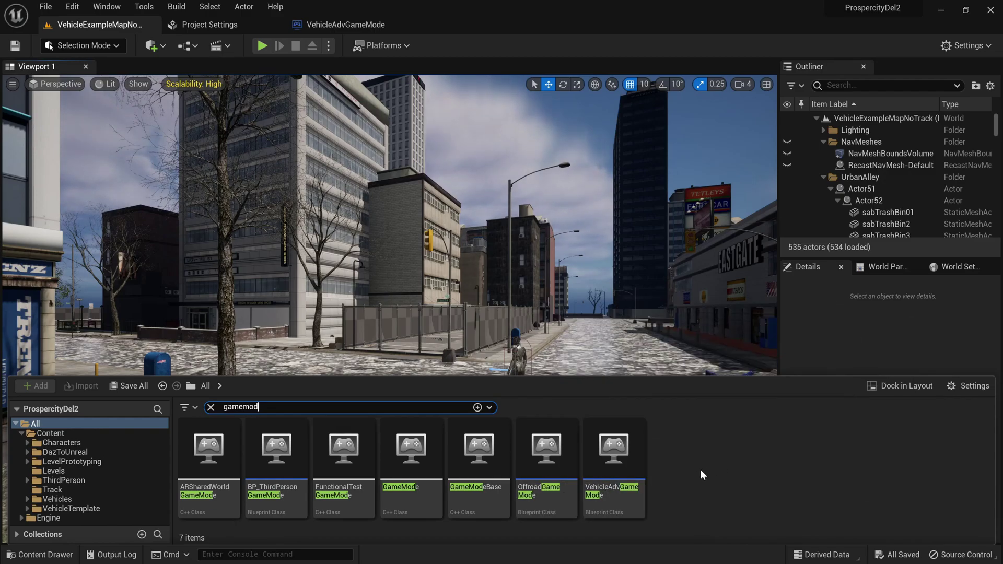
{"action": "mouse_move", "coordinate": [552, 490]}
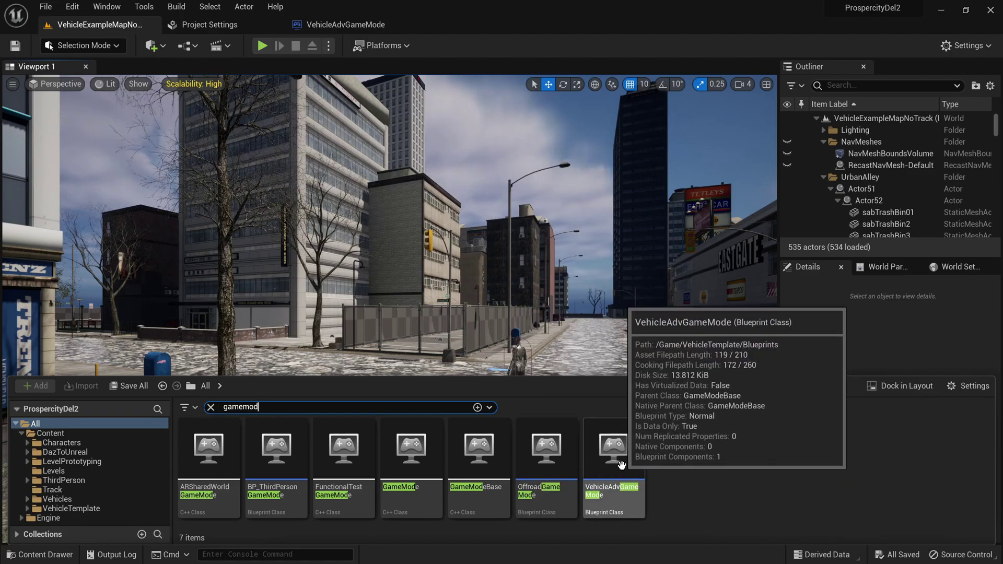
{"action": "left_click", "coordinate": [616, 460]}
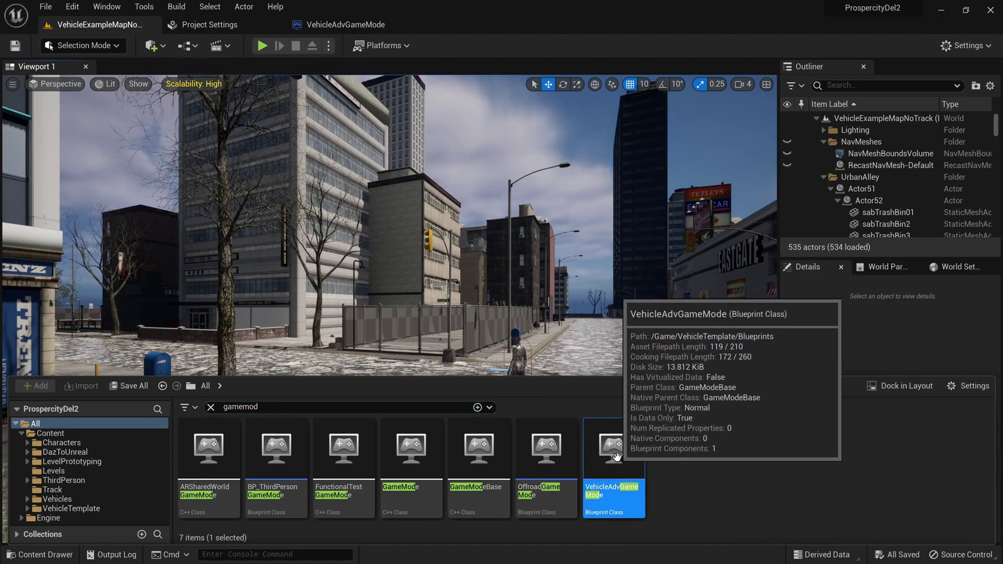
{"action": "double_click", "coordinate": [616, 458]}
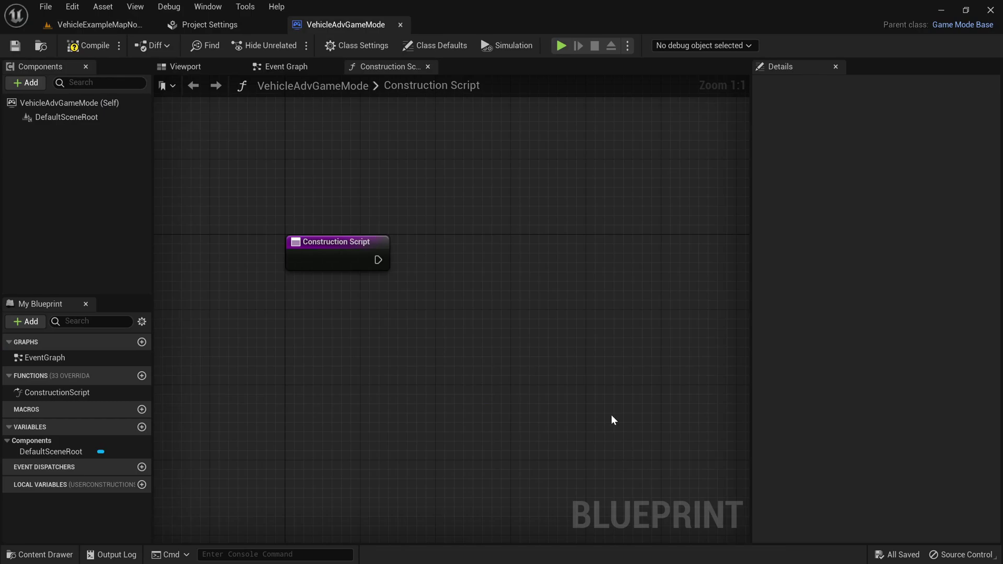
Set VehicleAdvGameMode's Default Pawn Class to BP_ThirdPersonCharacter, compile, and return to the level
{"action": "left_click", "coordinate": [343, 47]}
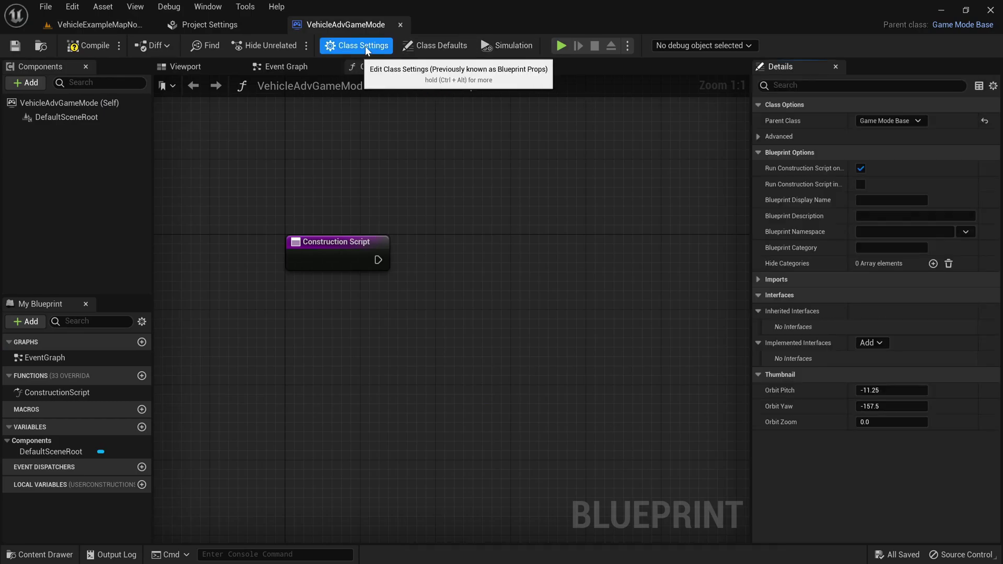
{"action": "left_click", "coordinate": [426, 47]}
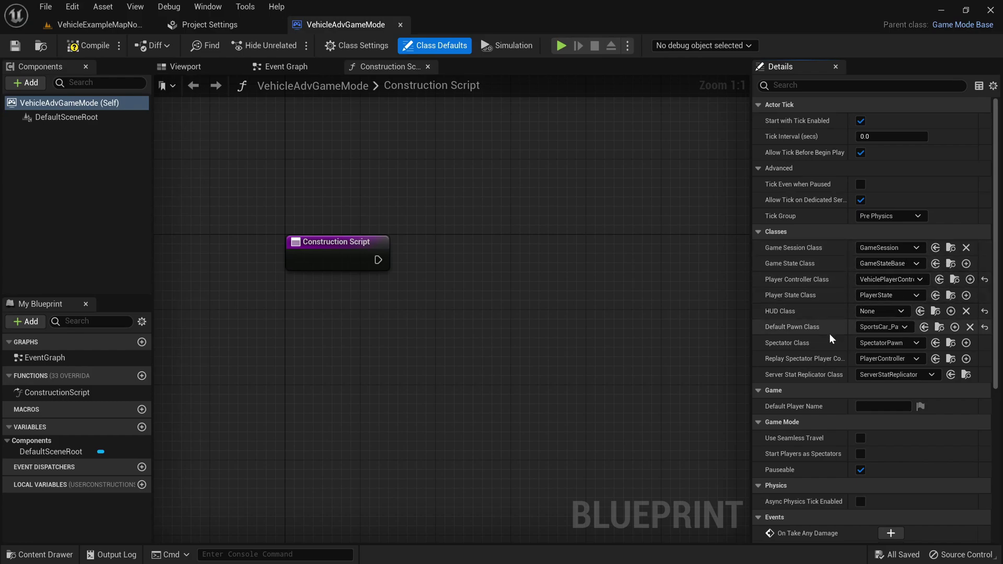
{"action": "left_click", "coordinate": [884, 327]}
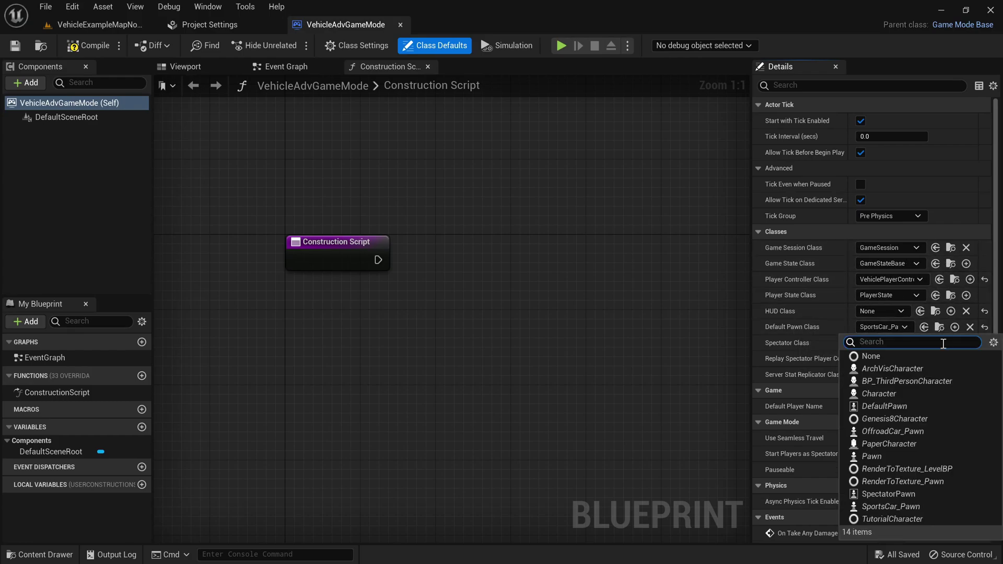
{"action": "left_click", "coordinate": [931, 381]}
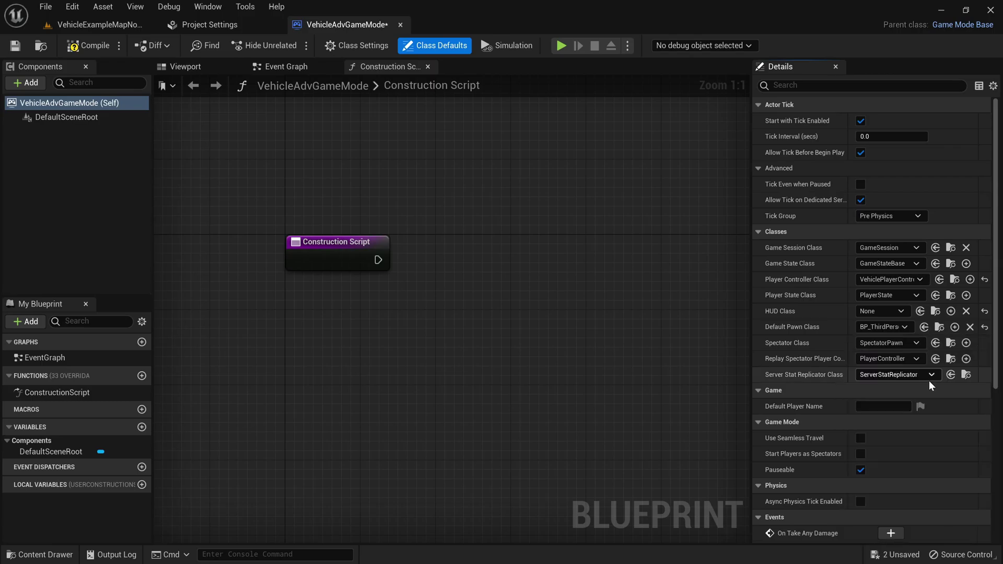
{"action": "left_click", "coordinate": [87, 45]}
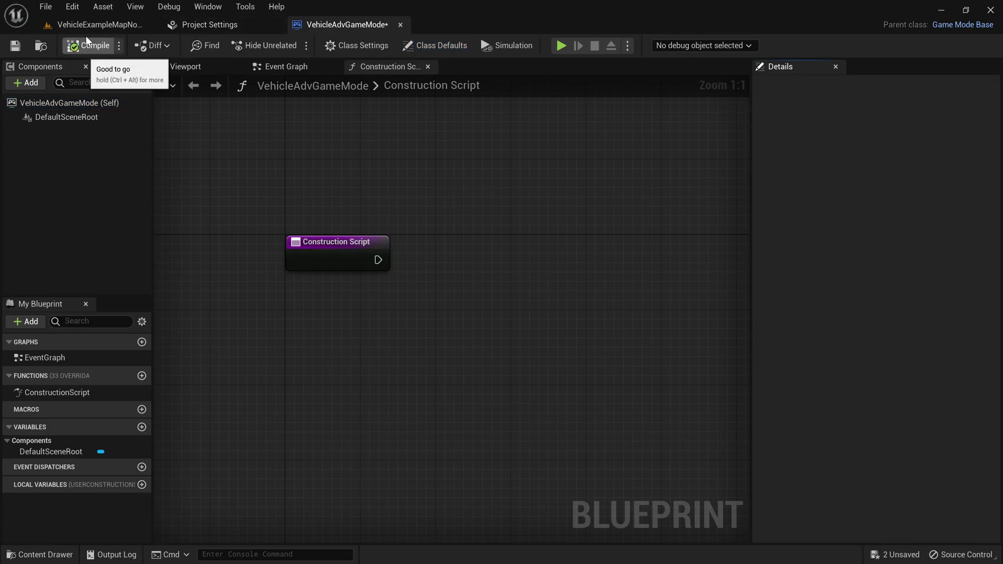
{"action": "left_click", "coordinate": [101, 26]}
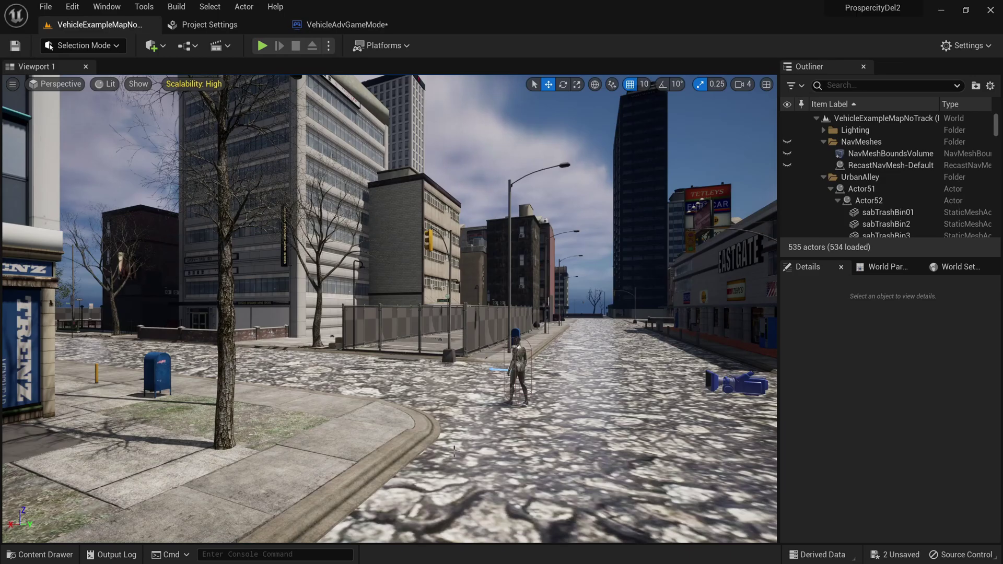
Play-test the level as the third-person mannequin, then dismiss the Vehicle Movement Component error log
{"action": "left_click", "coordinate": [265, 45]}
{"action": "left_click", "coordinate": [314, 209]}
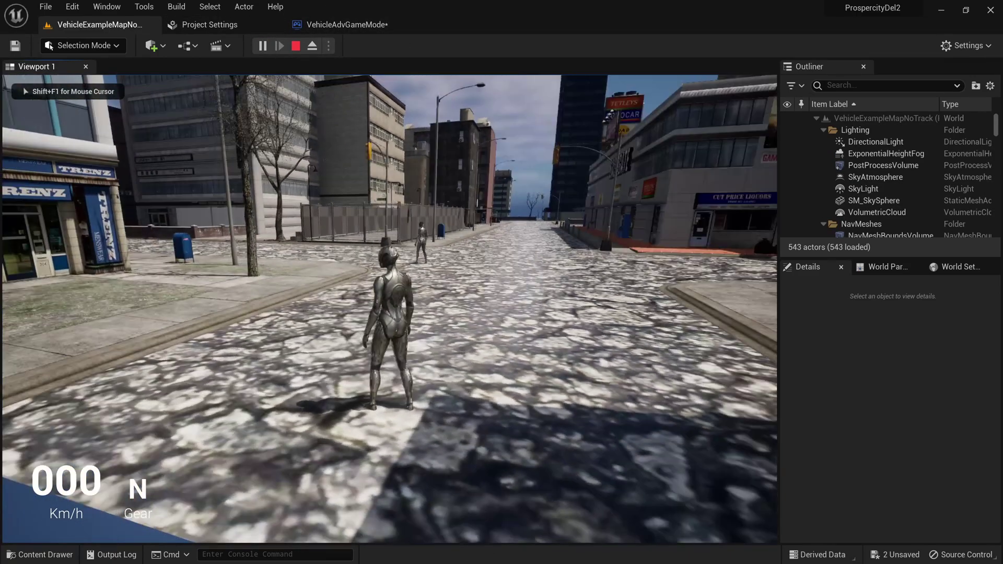
{"action": "key", "text": "w"}
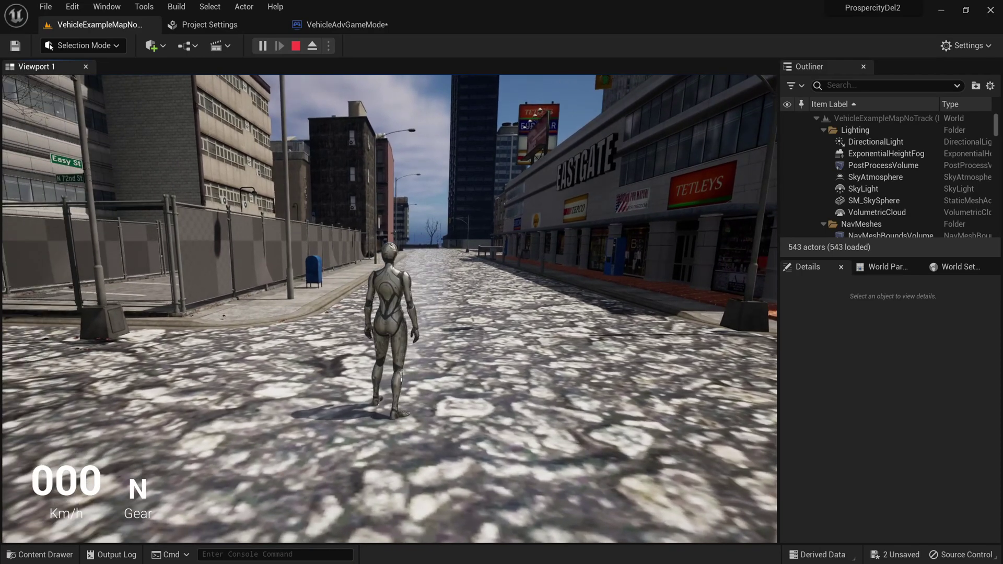
{"action": "key", "text": "shift+F1"}
{"action": "key", "text": "Escape"}
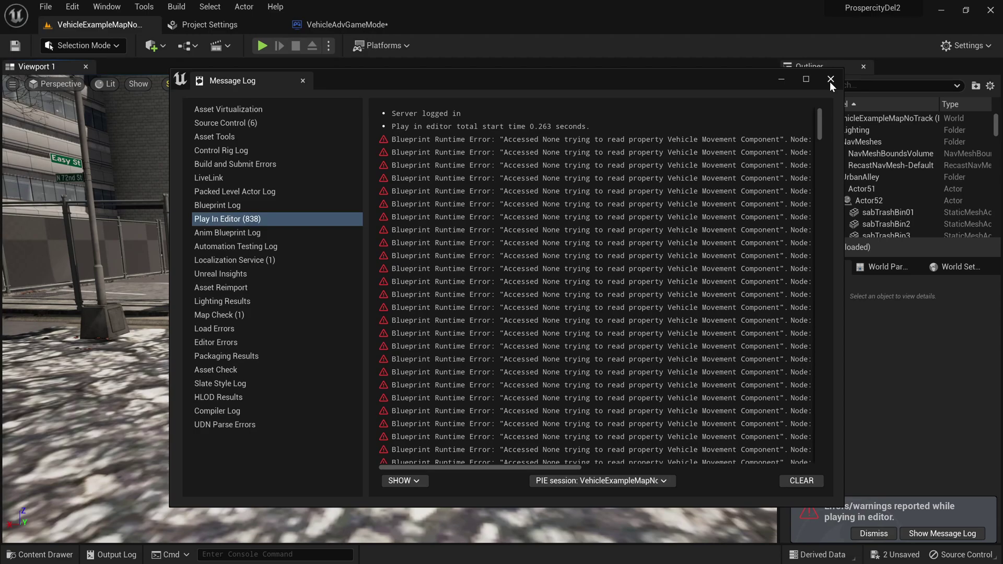
{"action": "left_click", "coordinate": [830, 79]}
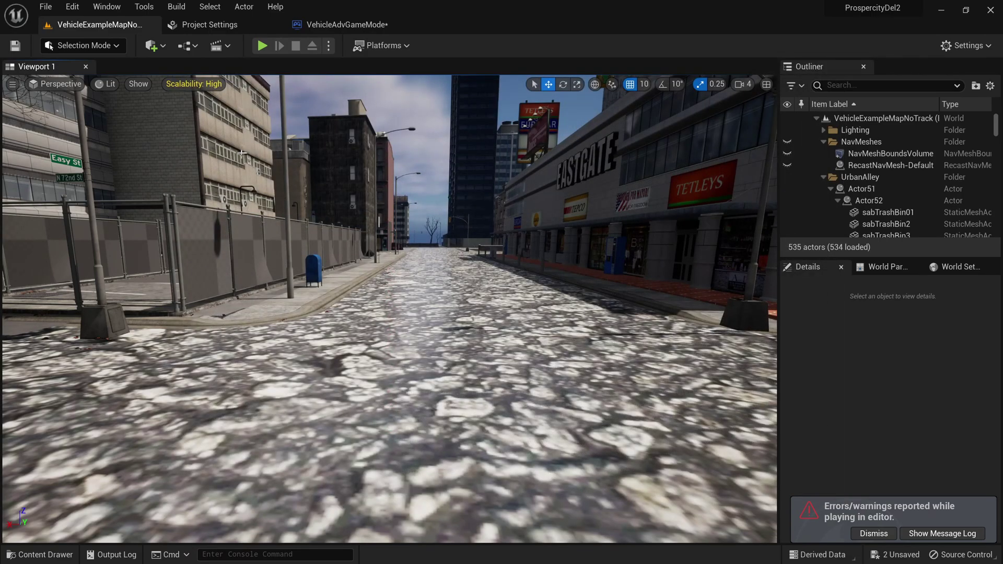
Set the project's Default GameMode to the base GameMode in Maps & Modes
{"action": "left_click", "coordinate": [331, 26]}
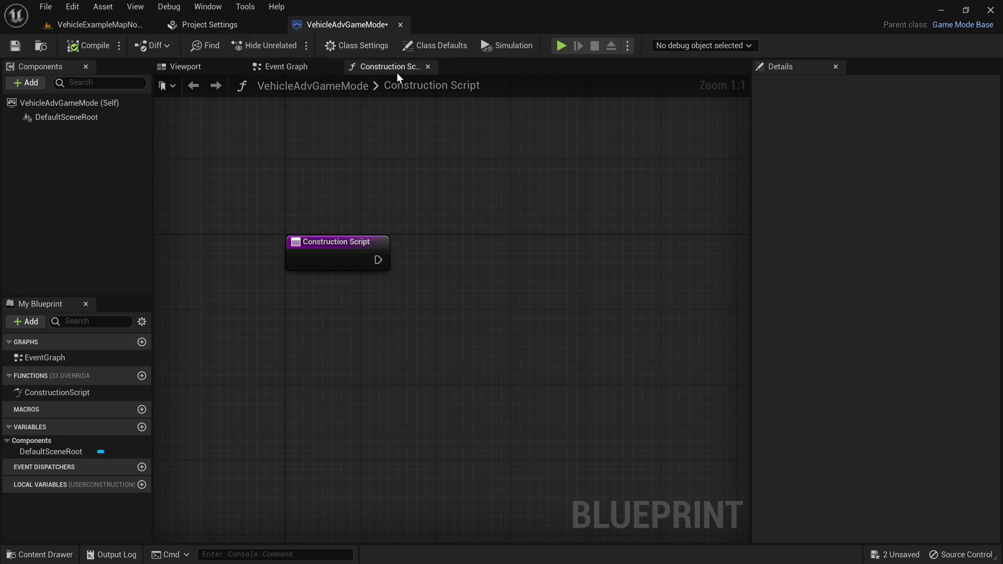
{"action": "left_click", "coordinate": [237, 26]}
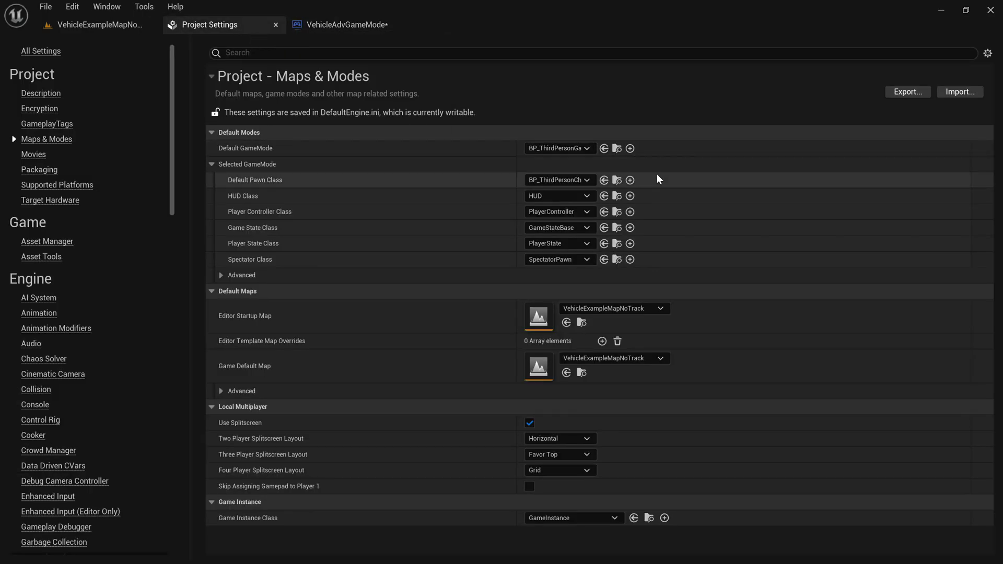
{"action": "left_click", "coordinate": [561, 150]}
{"action": "left_click", "coordinate": [584, 214]}
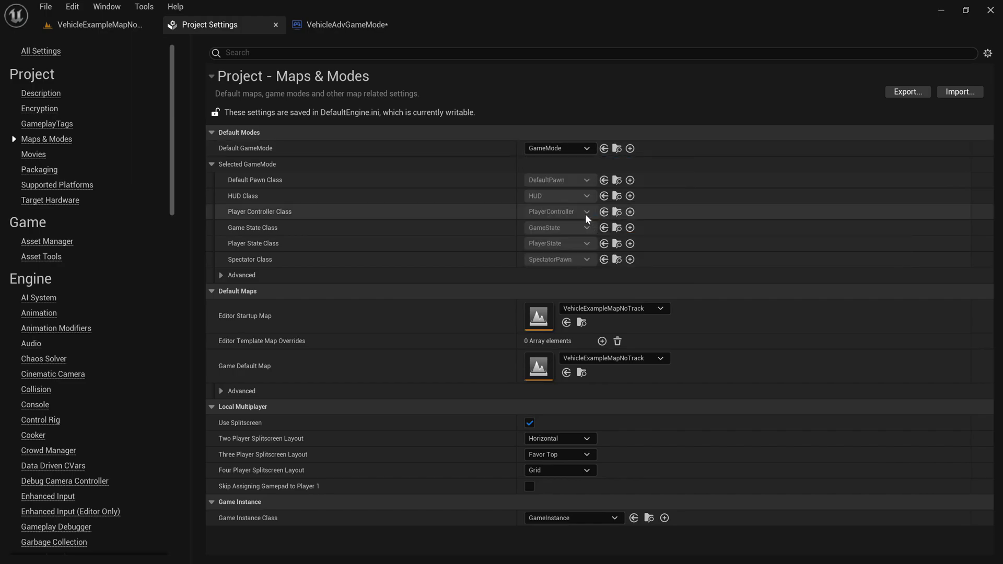
{"action": "left_click", "coordinate": [347, 24]}
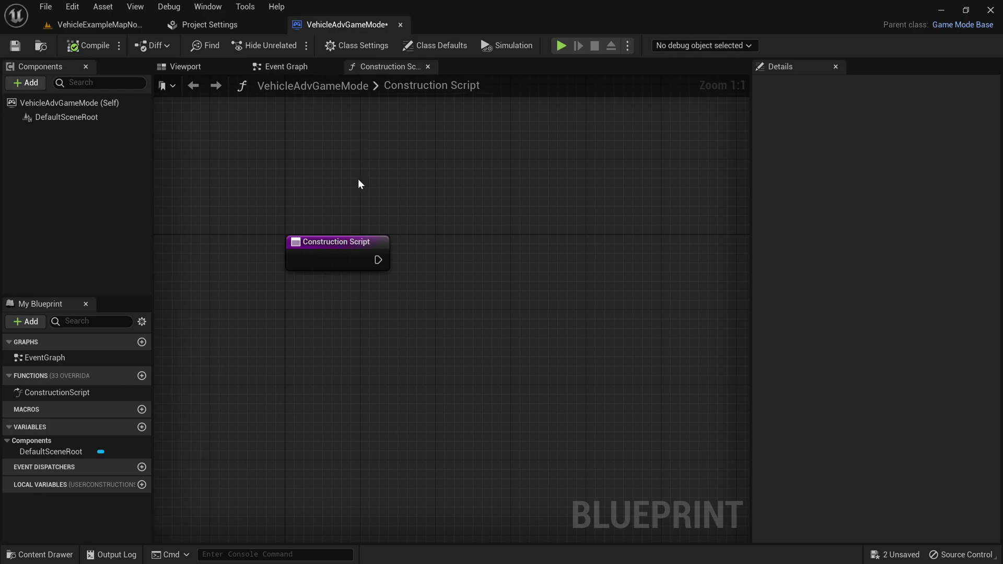
Restore VehicleAdvGameMode's Default Pawn Class to SportsCar_Pawn and compile
{"action": "left_click", "coordinate": [357, 45]}
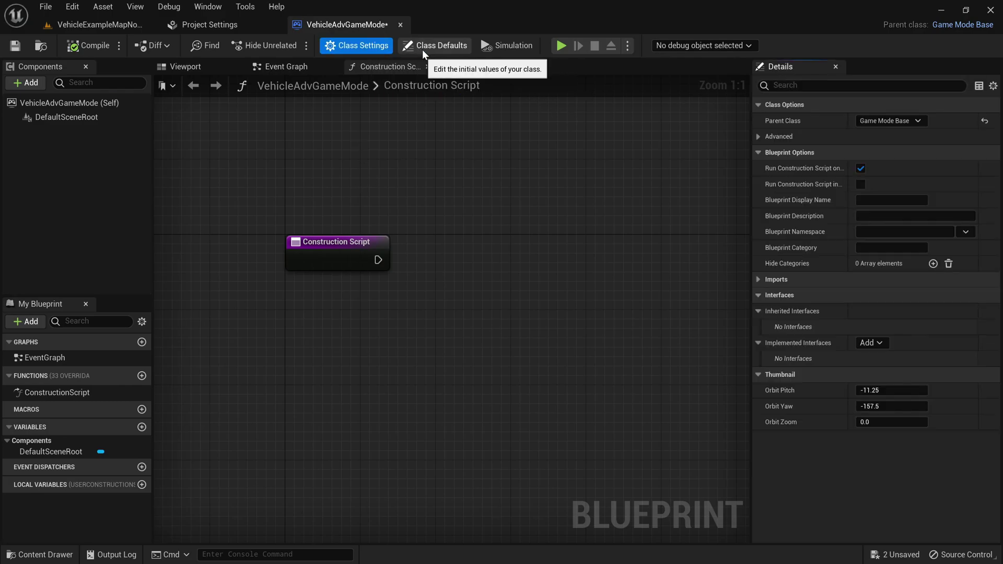
{"action": "left_click", "coordinate": [435, 45]}
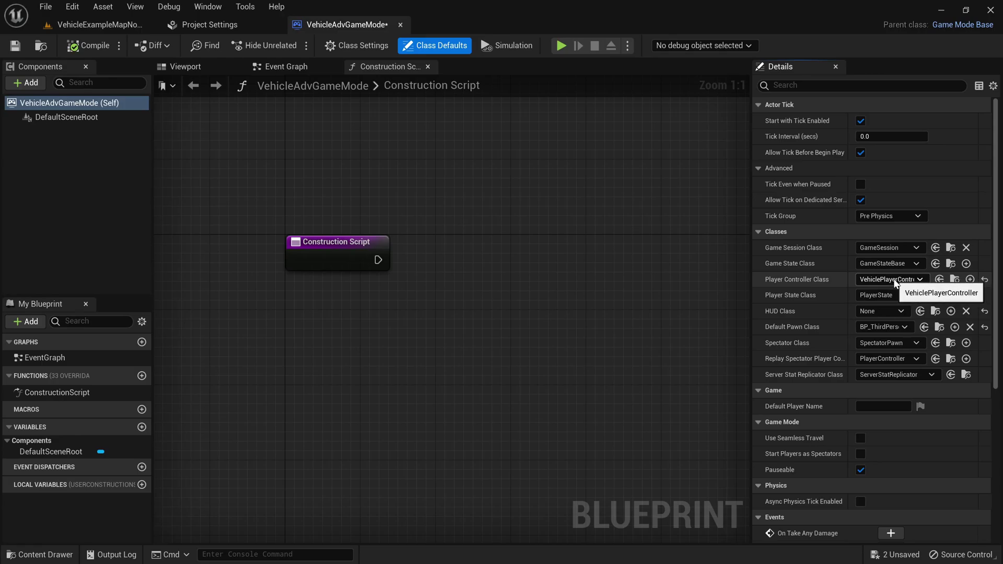
{"action": "left_click", "coordinate": [894, 248]}
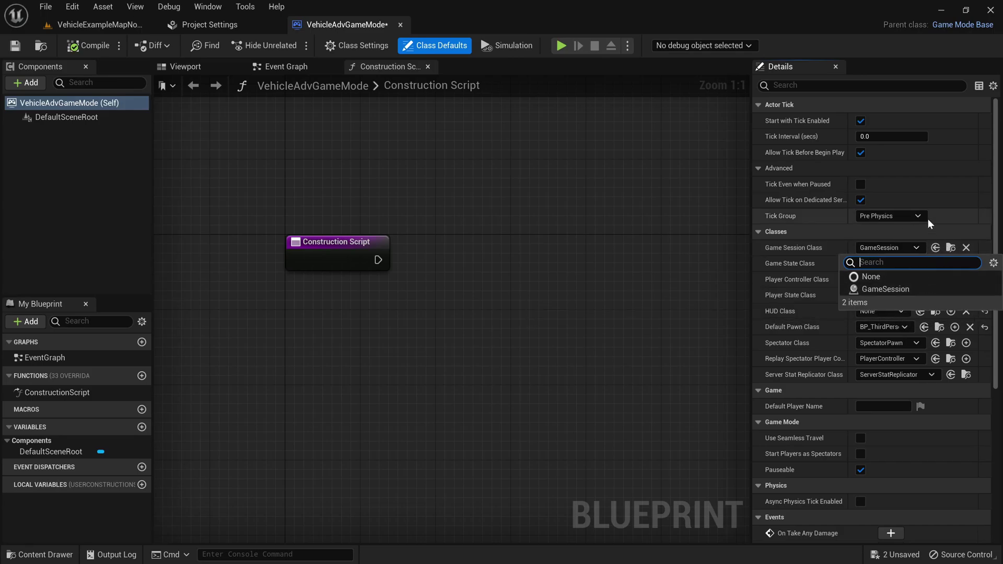
{"action": "left_click", "coordinate": [966, 200]}
{"action": "left_click", "coordinate": [883, 328]}
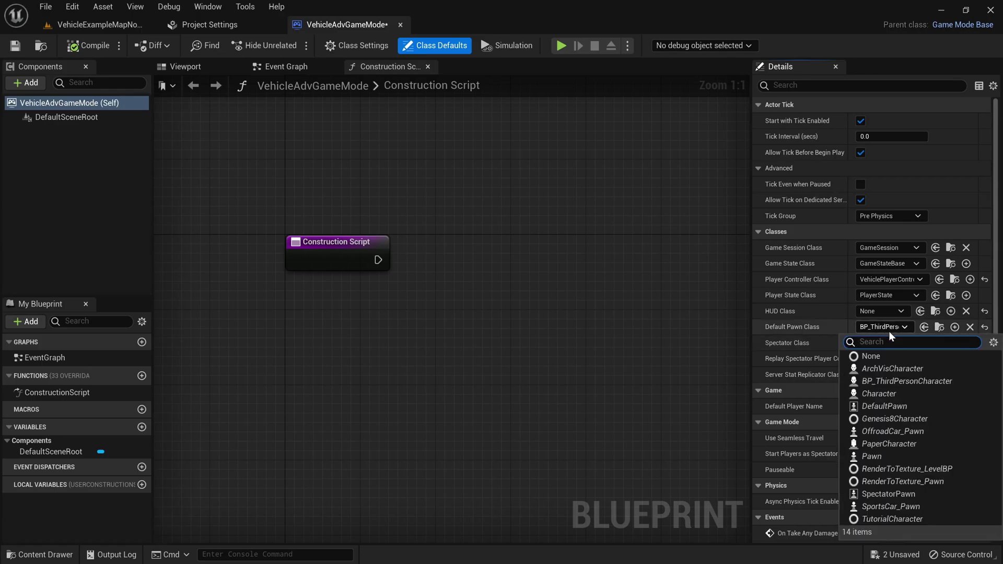
{"action": "left_click", "coordinate": [903, 508]}
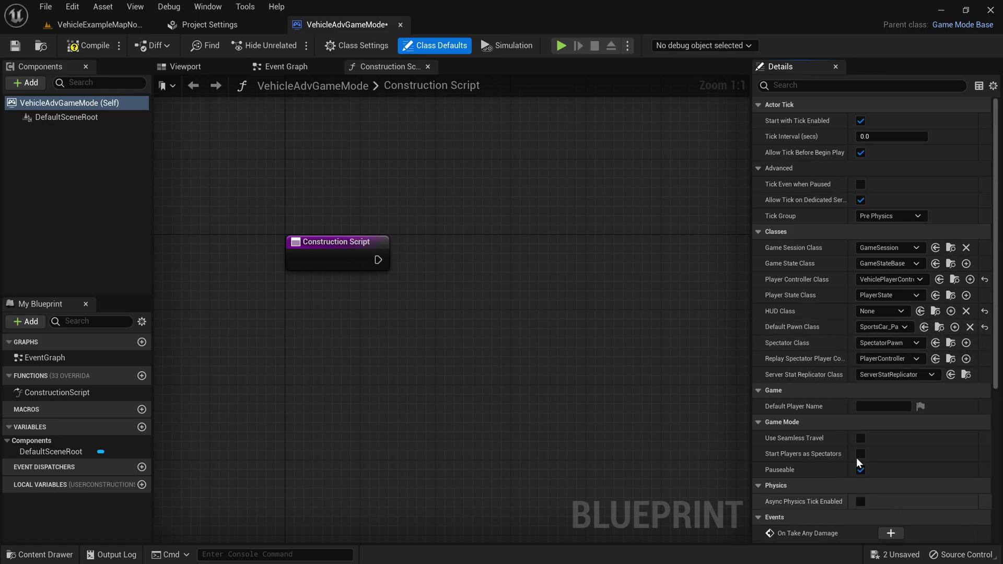
{"action": "left_click", "coordinate": [88, 46]}
Check the Maps & Modes settings, then recompile VehicleAdvGameMode from its class defaults
{"action": "left_click", "coordinate": [218, 26]}
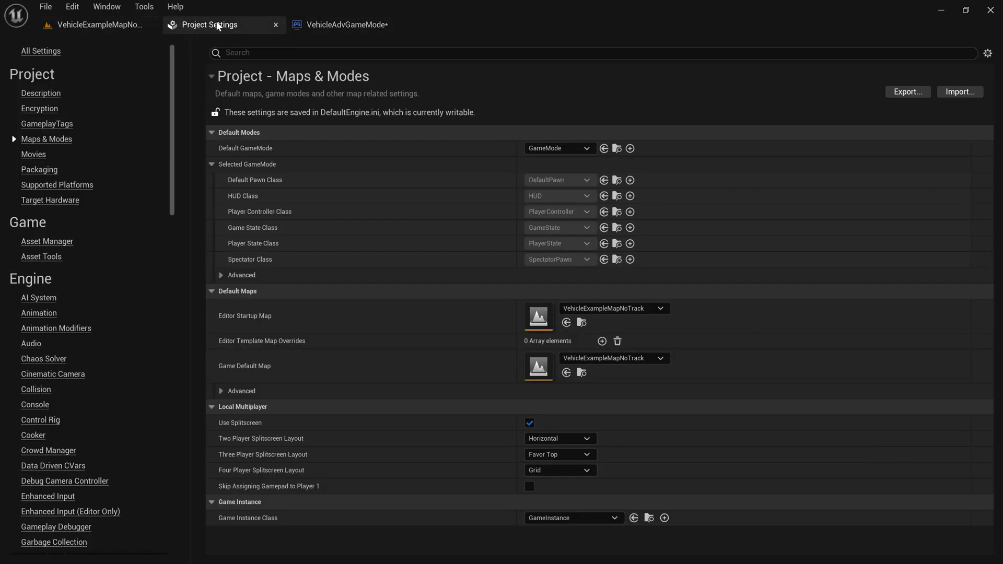
{"action": "left_click", "coordinate": [334, 25]}
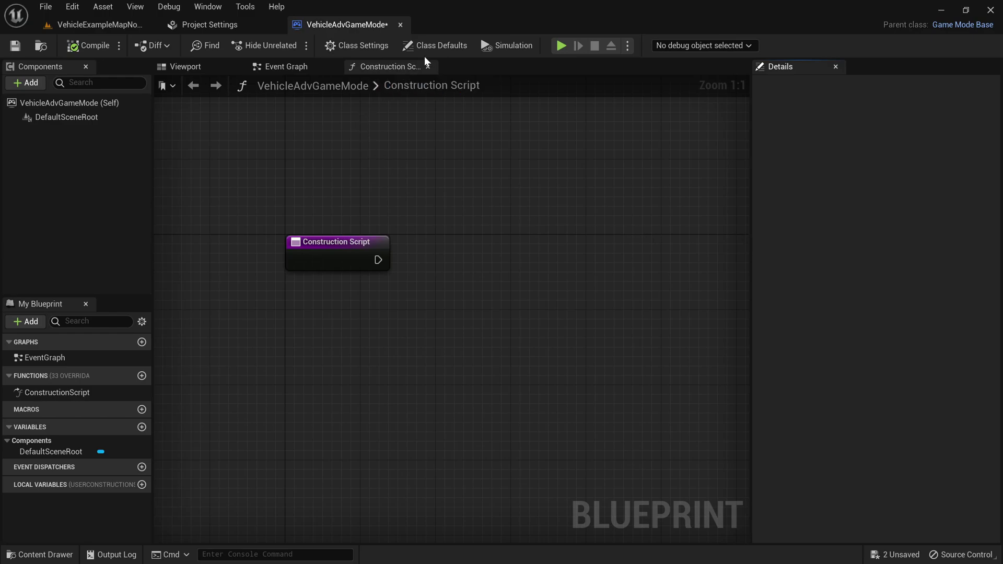
{"action": "left_click", "coordinate": [434, 46]}
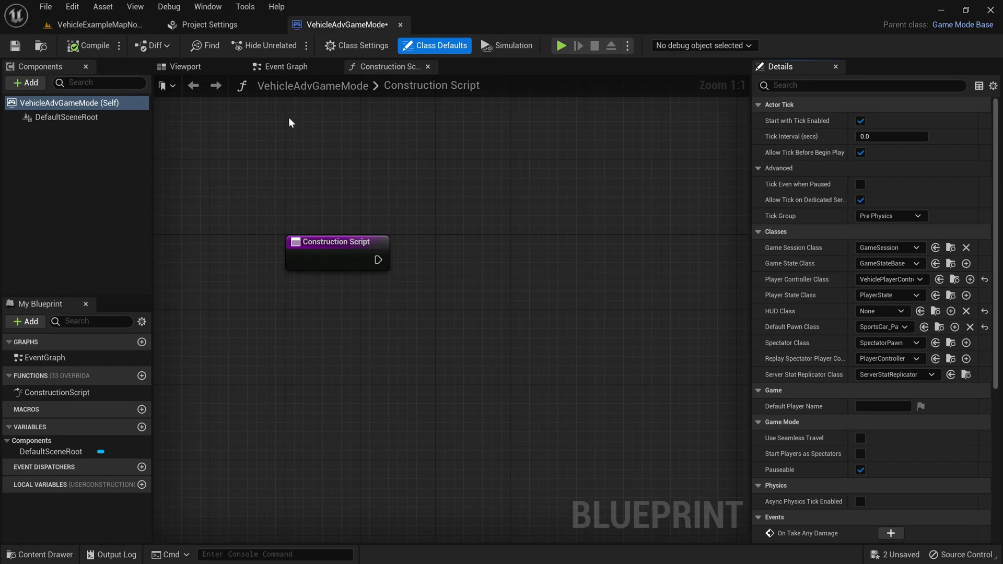
{"action": "left_click", "coordinate": [86, 46]}
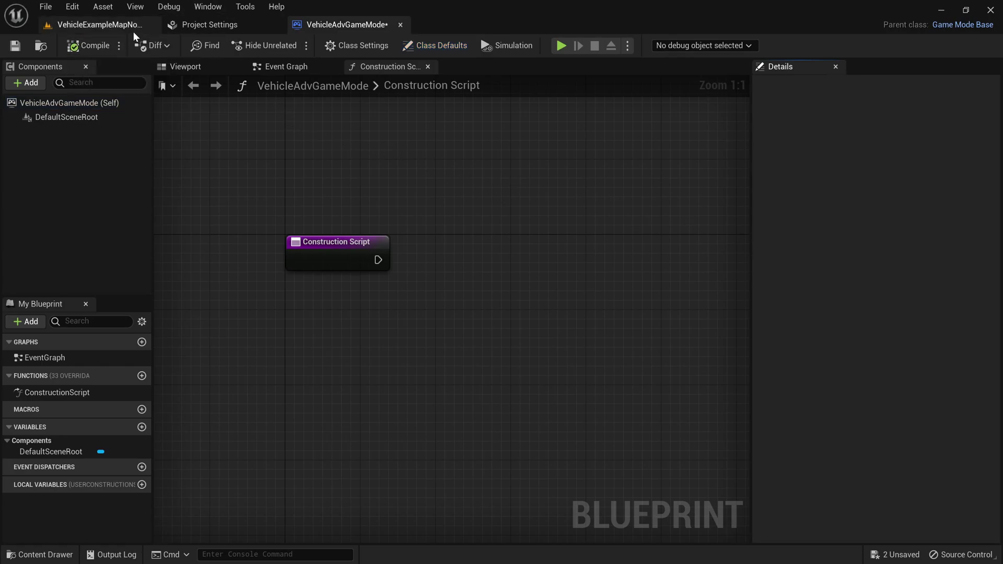
In World Settings, set Default Pawn Class to BP_ThirdPersonCharacter and Player Controller Class to PlayerController
{"action": "left_click", "coordinate": [99, 26]}
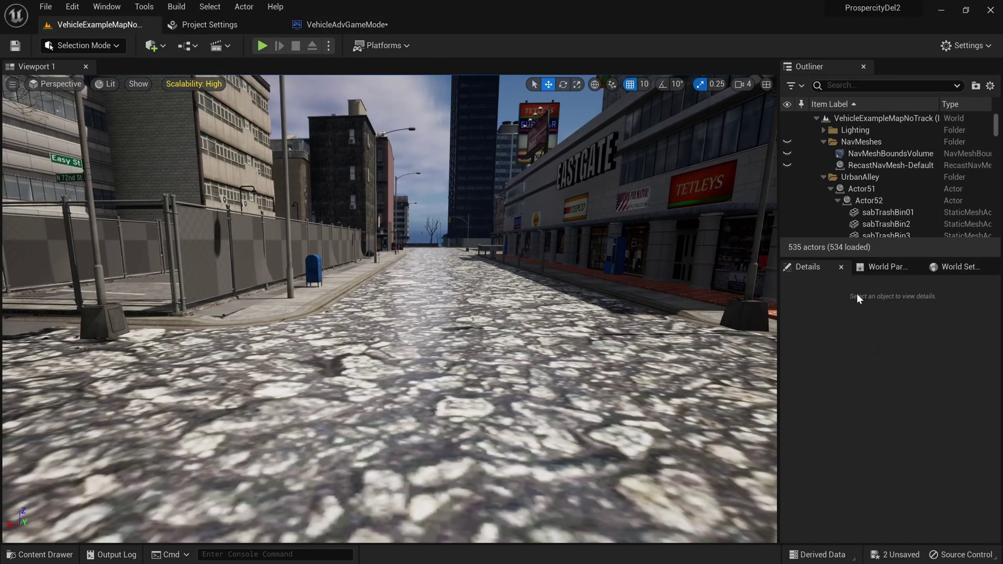
{"action": "left_click", "coordinate": [960, 267]}
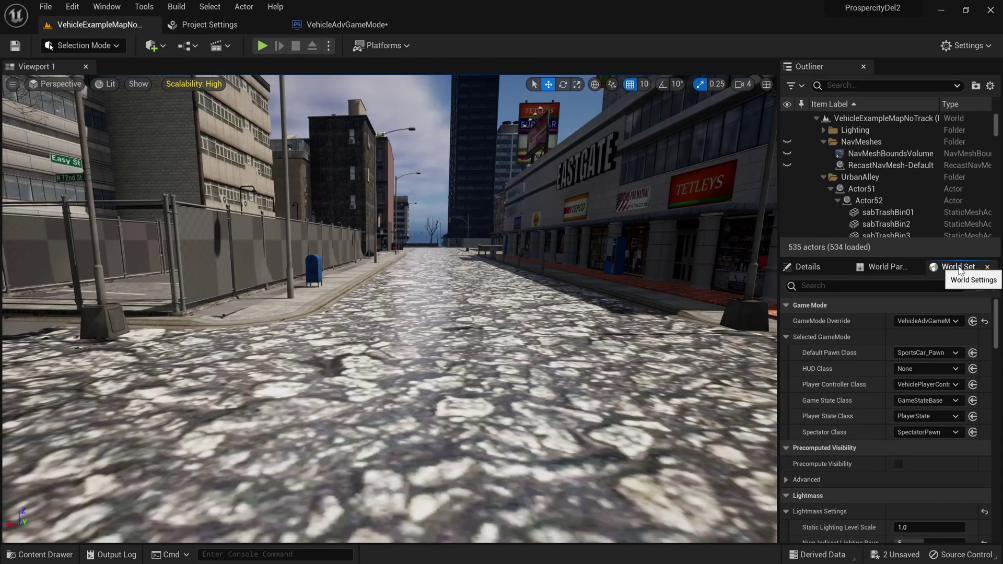
{"action": "left_click", "coordinate": [936, 353]}
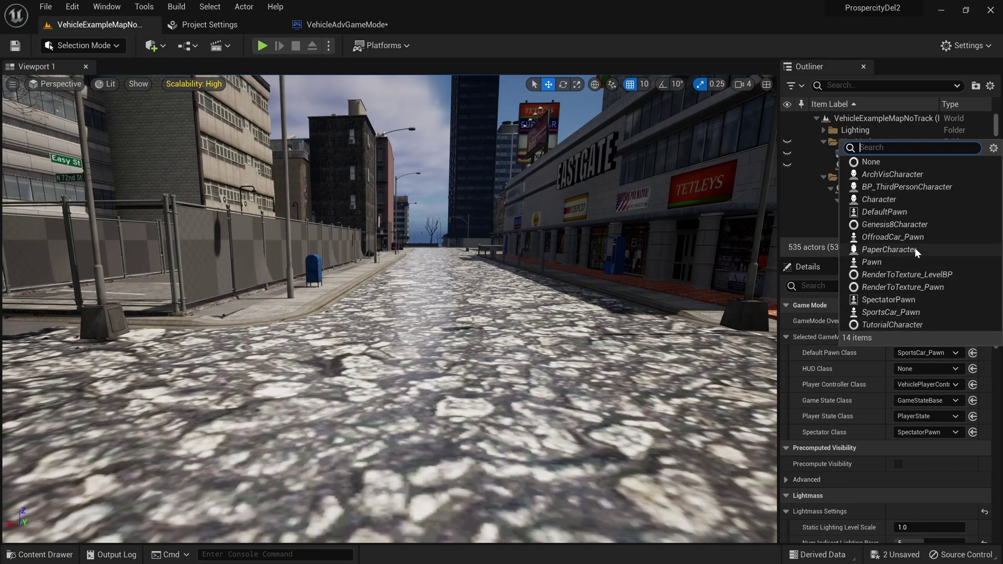
{"action": "left_click", "coordinate": [913, 188]}
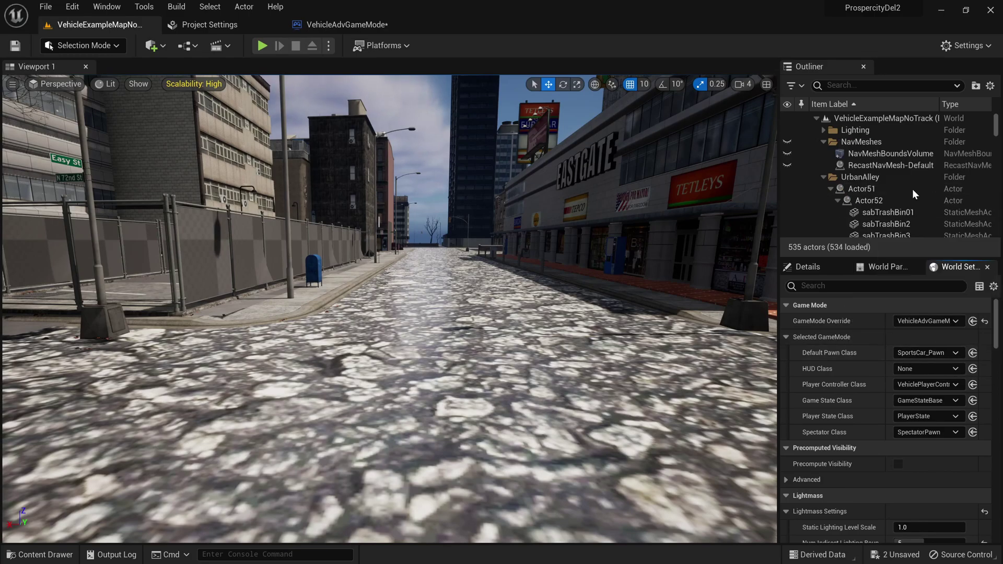
{"action": "left_click", "coordinate": [924, 385]}
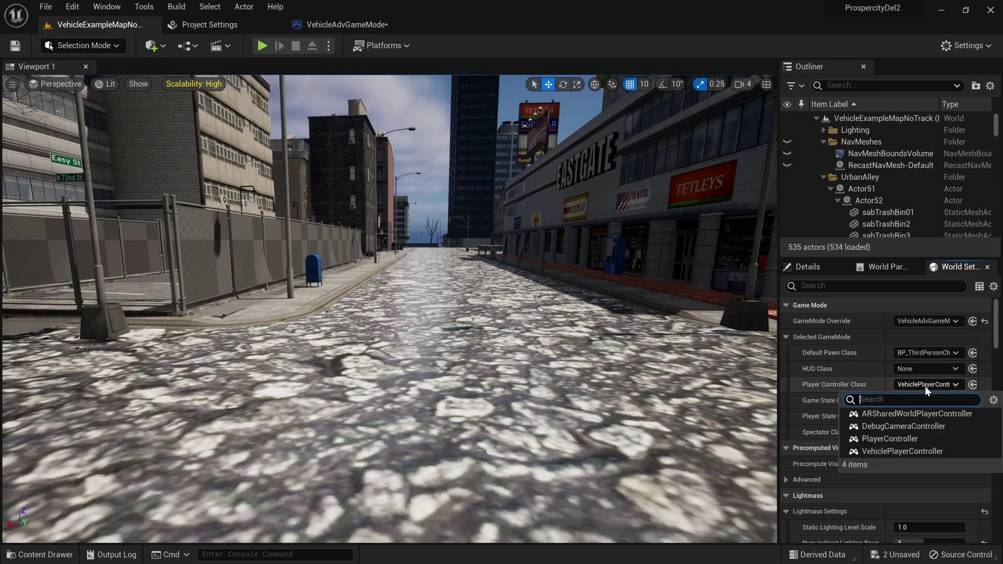
{"action": "left_click", "coordinate": [889, 439]}
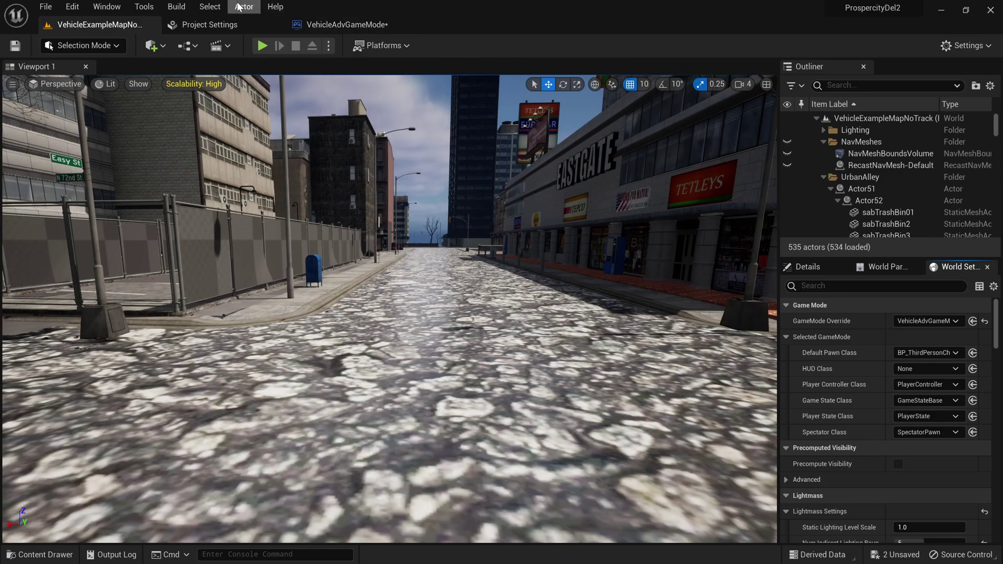
Play-test the level, running the third-person mannequin down the street, then stop
{"action": "left_click", "coordinate": [263, 46]}
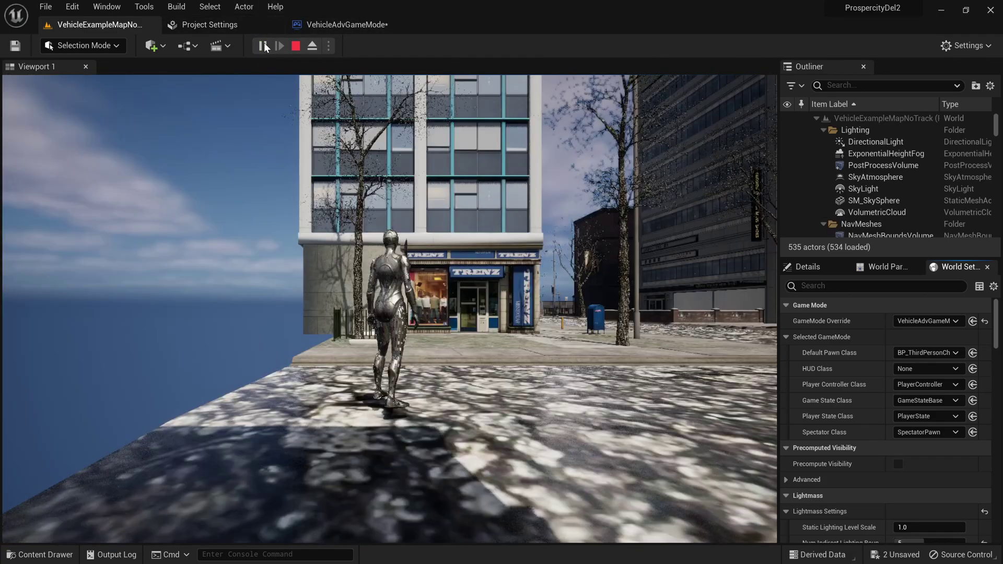
{"action": "key", "text": "w"}
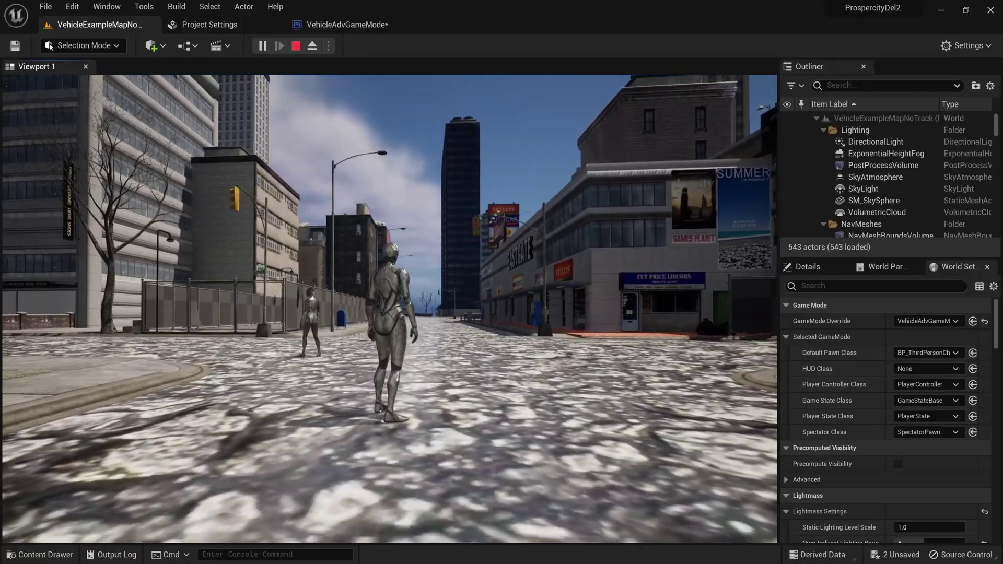
{"action": "key", "text": "w"}
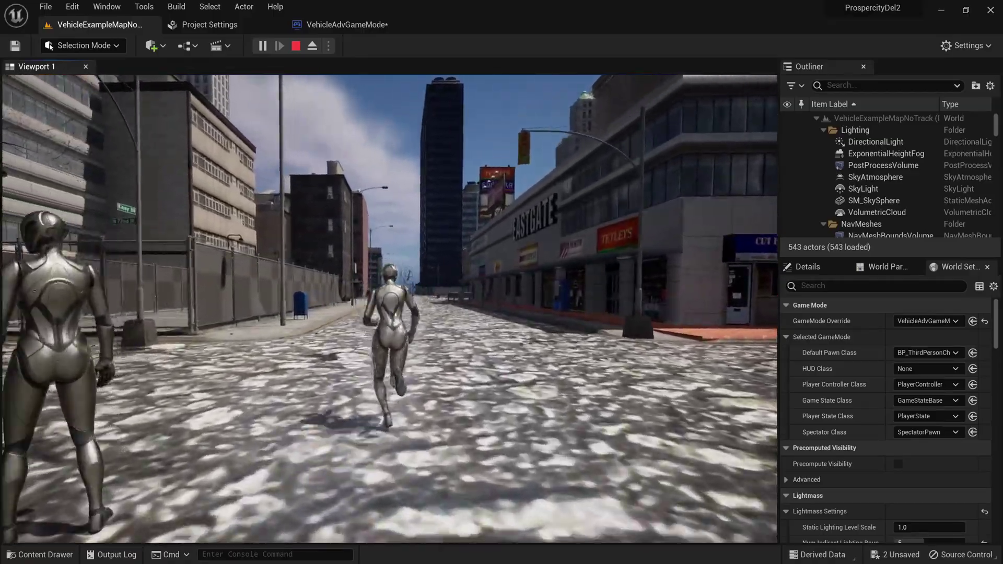
{"action": "key", "text": "w"}
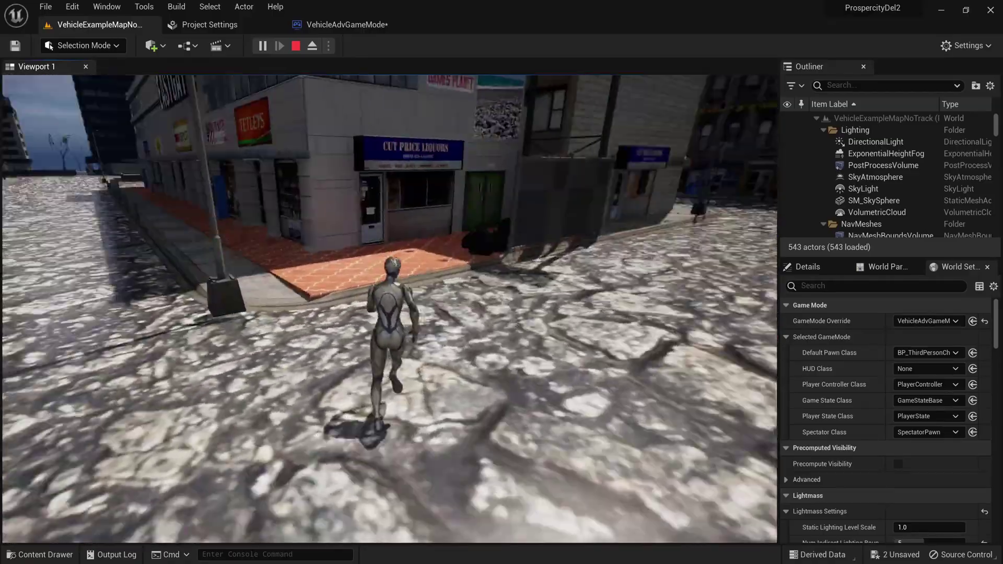
{"action": "key", "text": "w"}
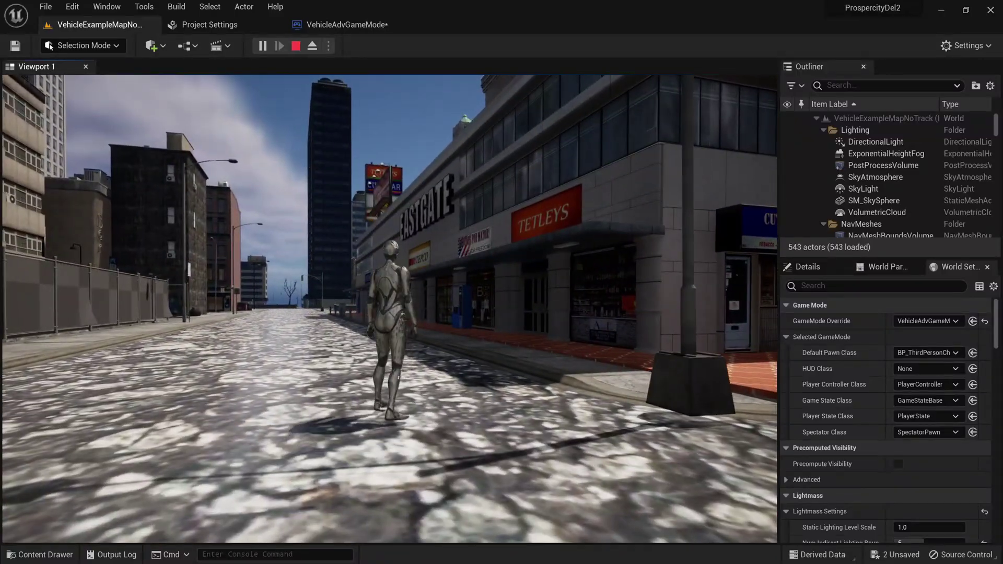
{"action": "key", "text": "Escape"}
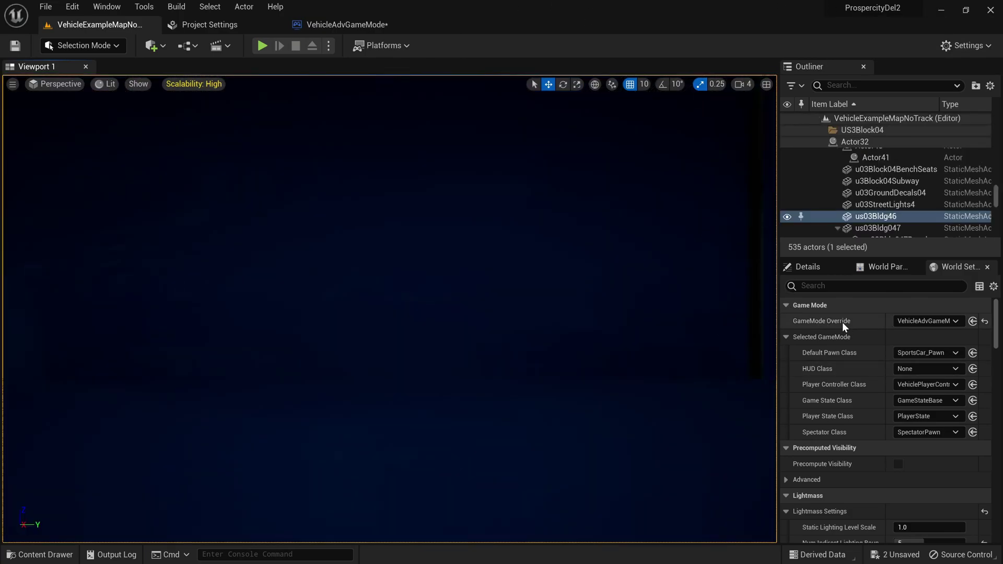
After checking Project Settings Maps & Modes, set the level's GameMode Override to BP_ThirdPersonGameMode
{"action": "left_click", "coordinate": [208, 25]}
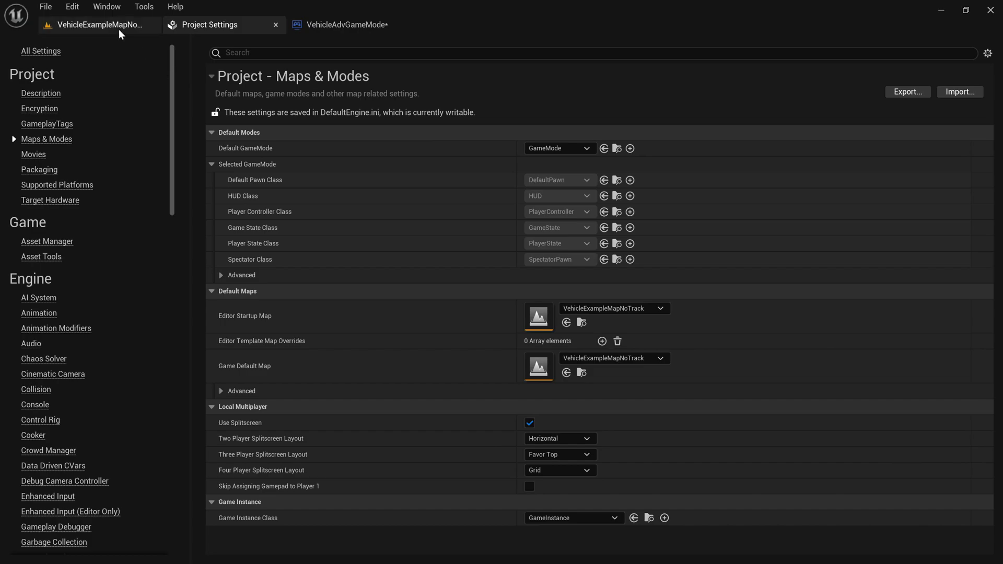
{"action": "left_click", "coordinate": [97, 25]}
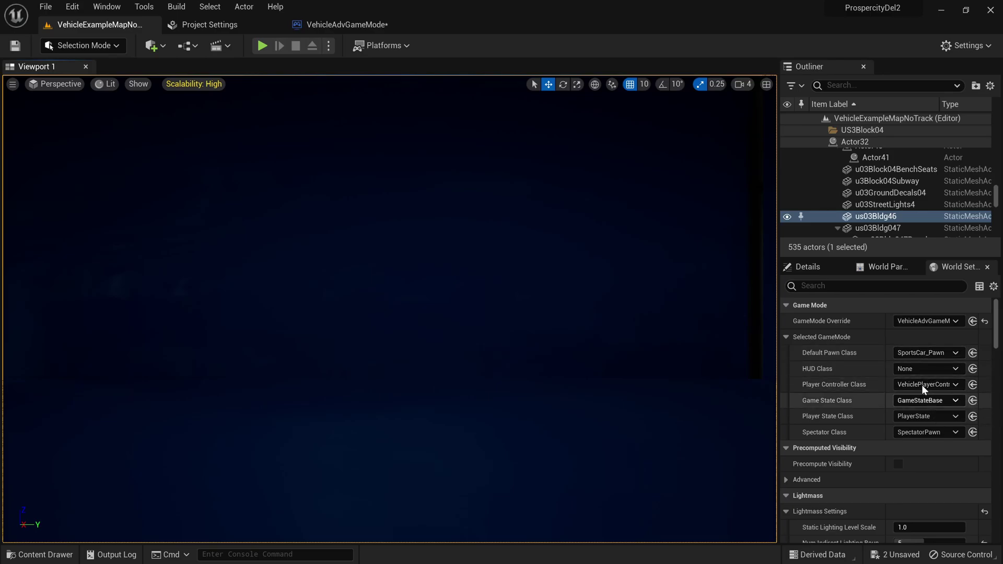
{"action": "left_click", "coordinate": [928, 321]}
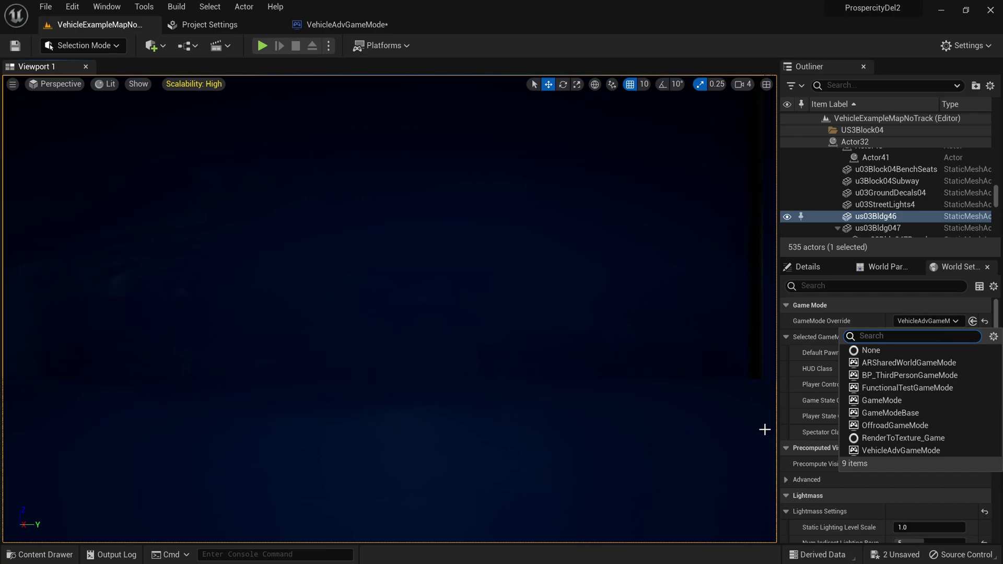
{"action": "left_click", "coordinate": [909, 375]}
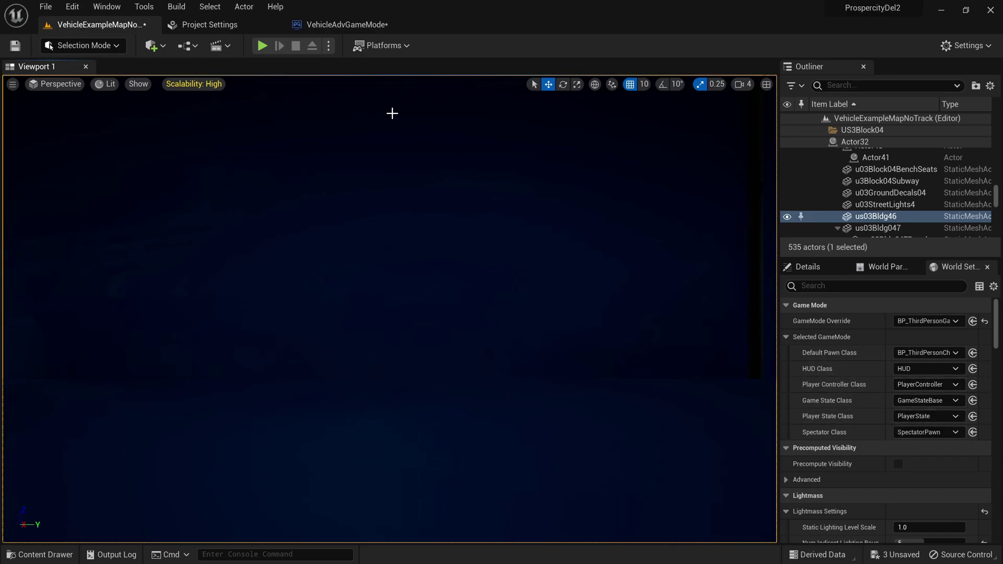
{"action": "left_click", "coordinate": [262, 46]}
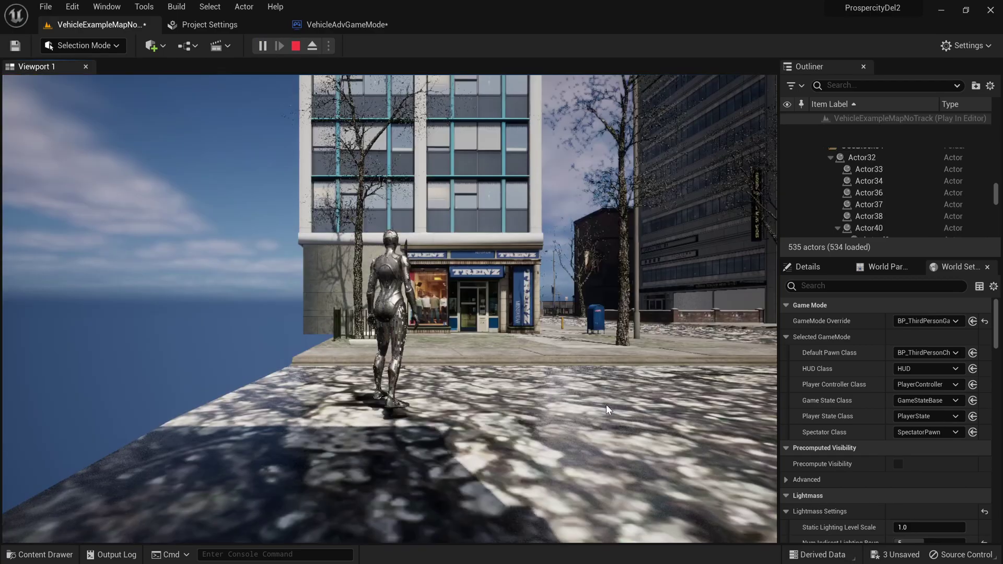
{"action": "key", "text": "w"}
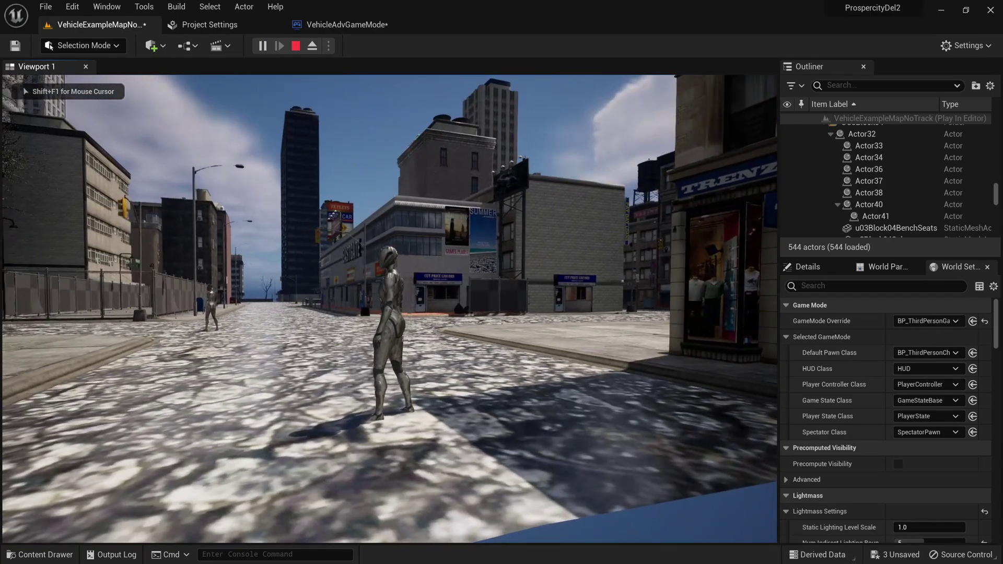
{"action": "key", "text": "w"}
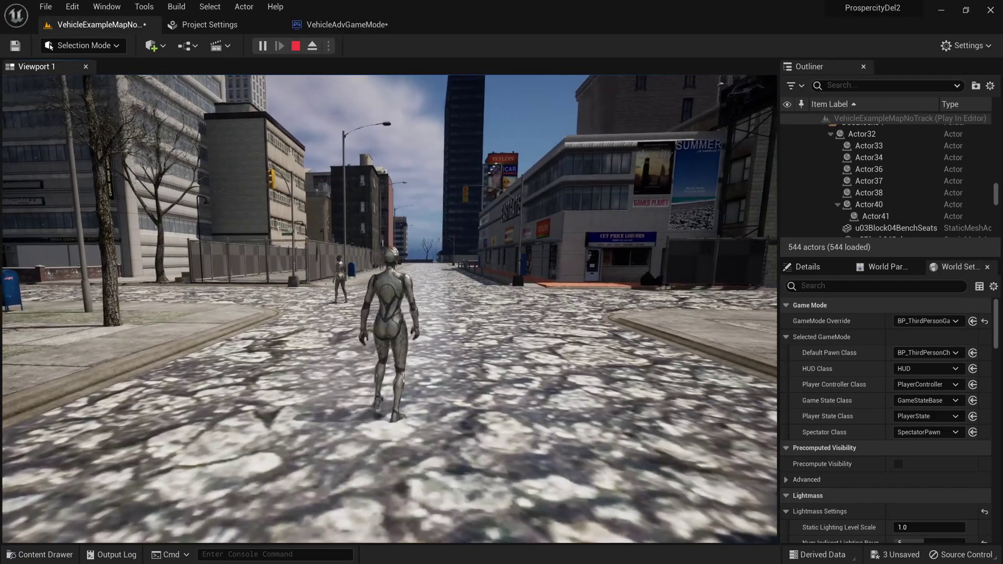
{"action": "key", "text": "w"}
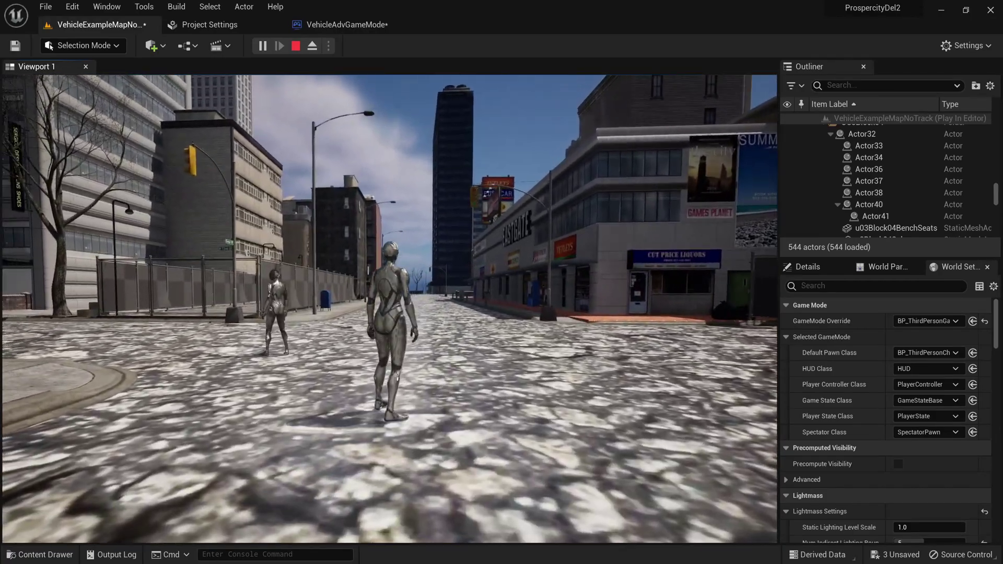
{"action": "key", "text": "w"}
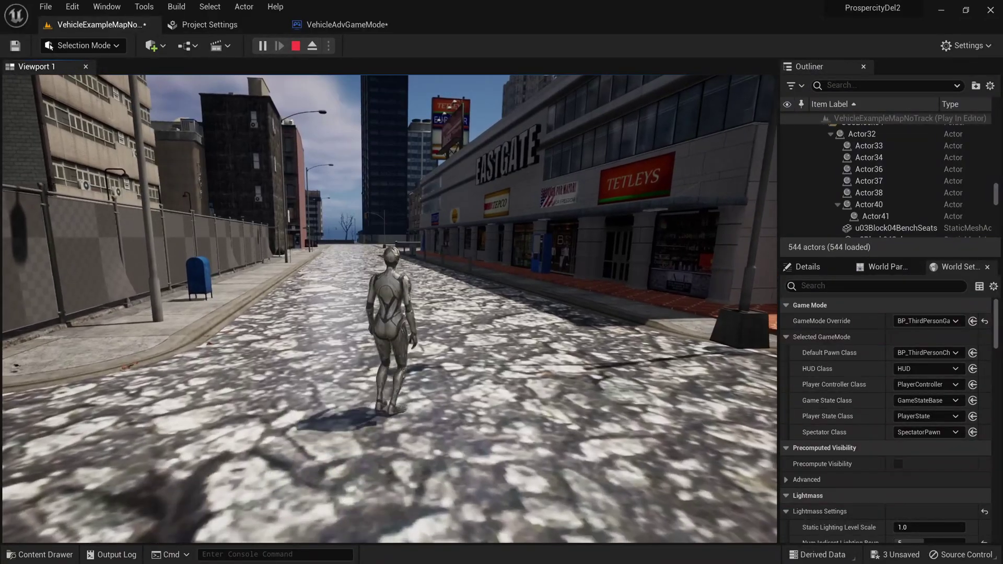
{"action": "key", "text": "Escape"}
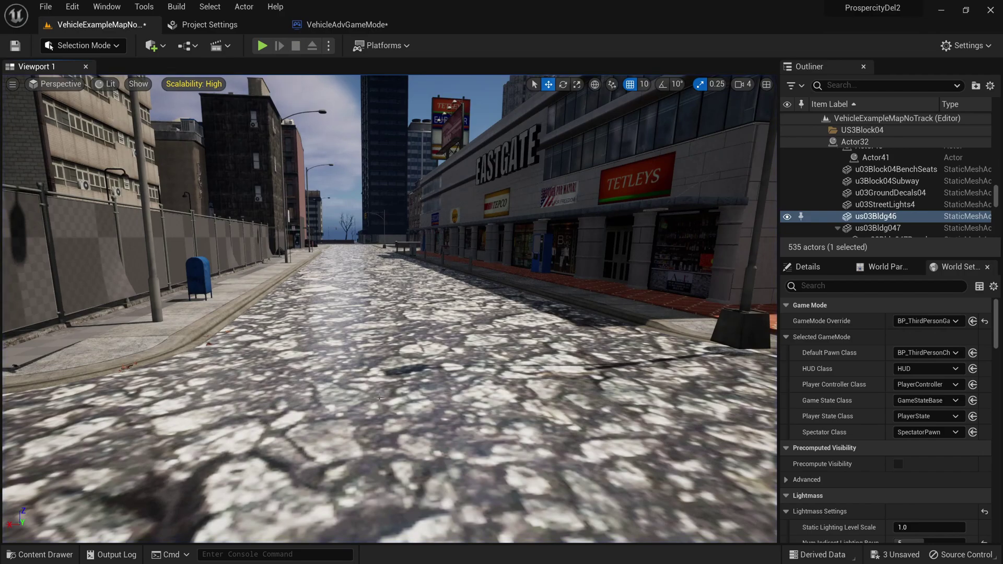
Reset World Settings GameMode Override to None and scroll the Outliner to BP_ThirdPersonCharacter
{"action": "left_click", "coordinate": [926, 320]}
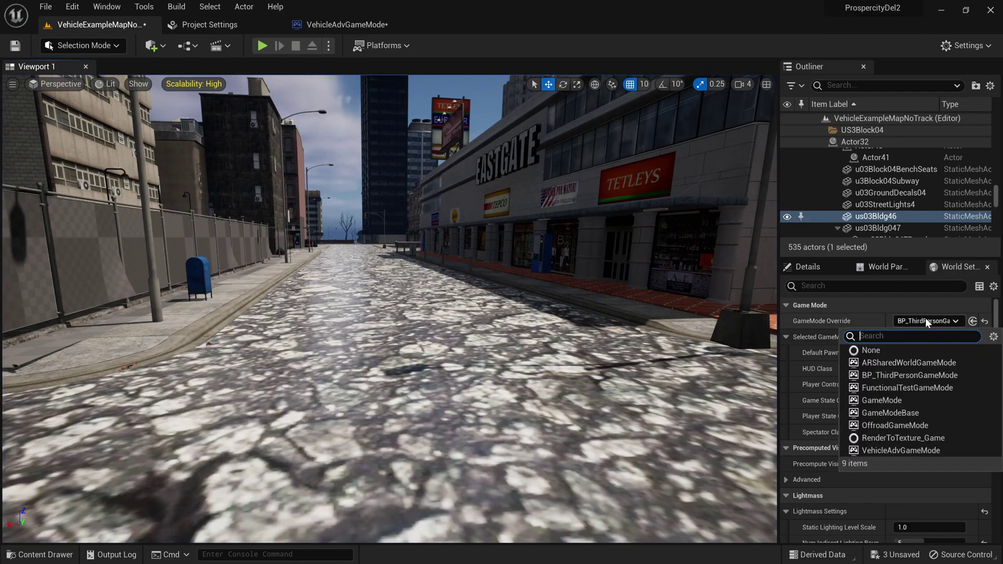
{"action": "left_click", "coordinate": [917, 350]}
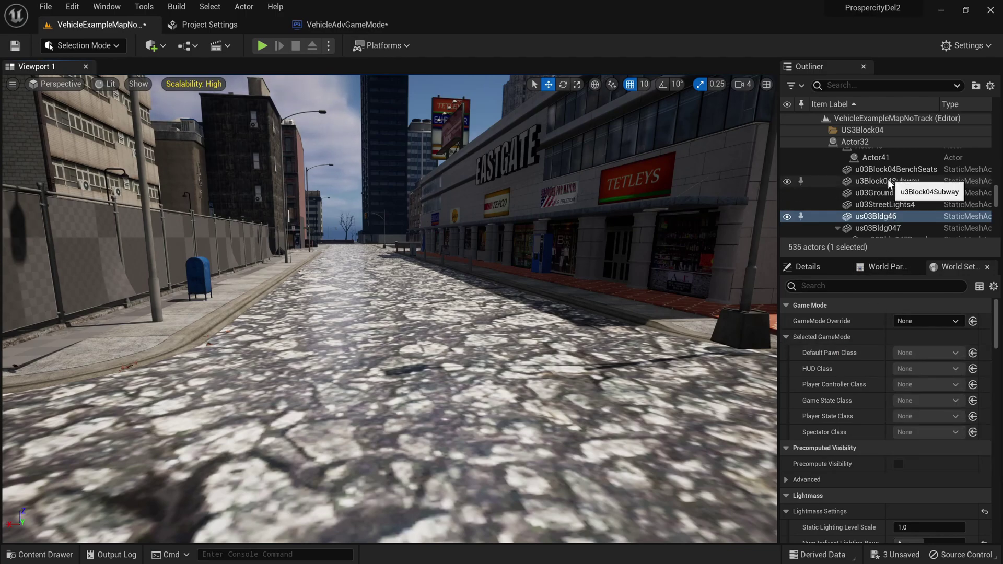
{"action": "scroll", "coordinate": [888, 180], "scroll_direction": "down", "scroll_amount": 3}
{"action": "scroll", "coordinate": [945, 205], "scroll_direction": "down", "scroll_amount": 10}
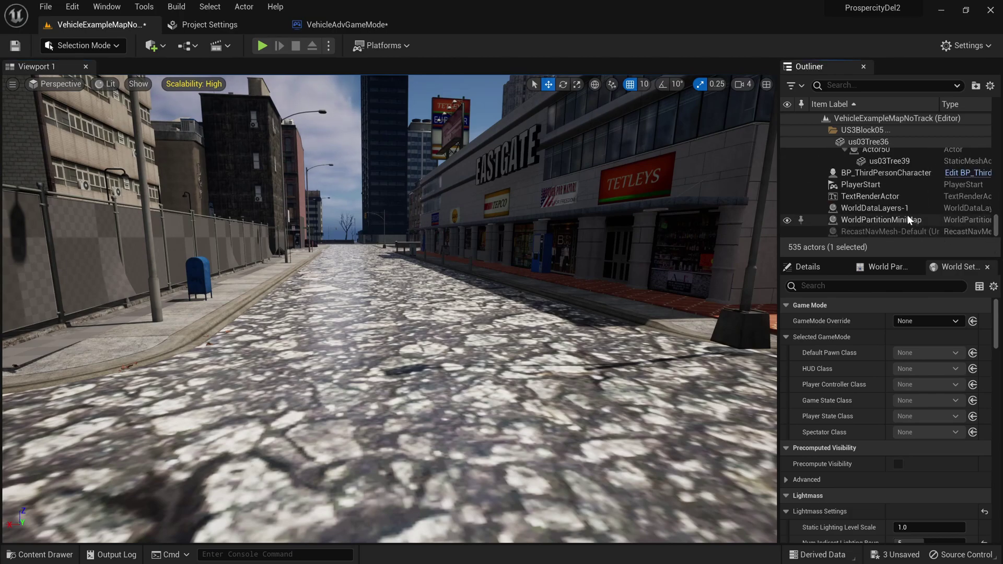
Select and focus BP_ThirdPersonCharacter, then filter its Details by 'posse'
{"action": "left_click", "coordinate": [869, 177]}
{"action": "double_click", "coordinate": [869, 179]}
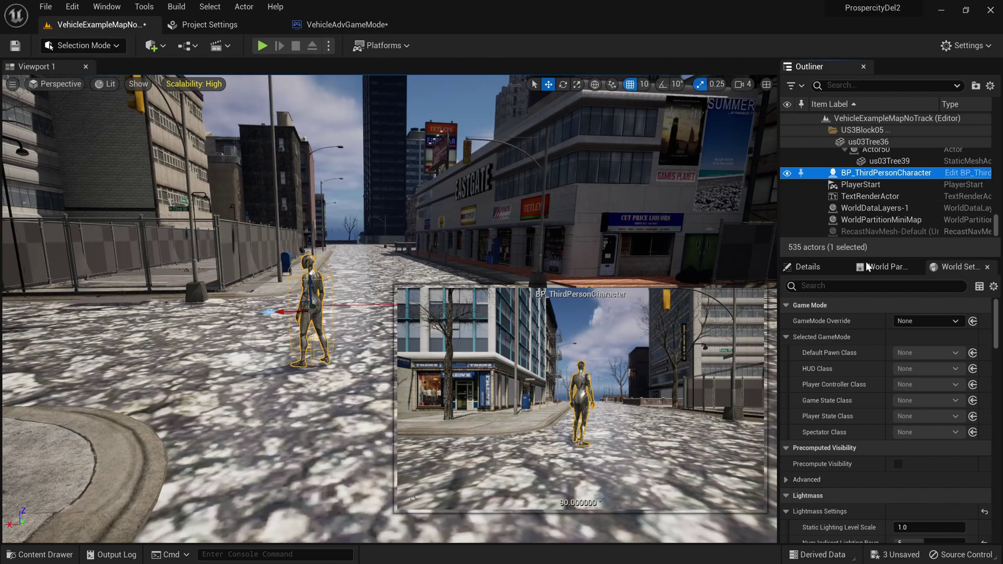
{"action": "left_click", "coordinate": [842, 286]}
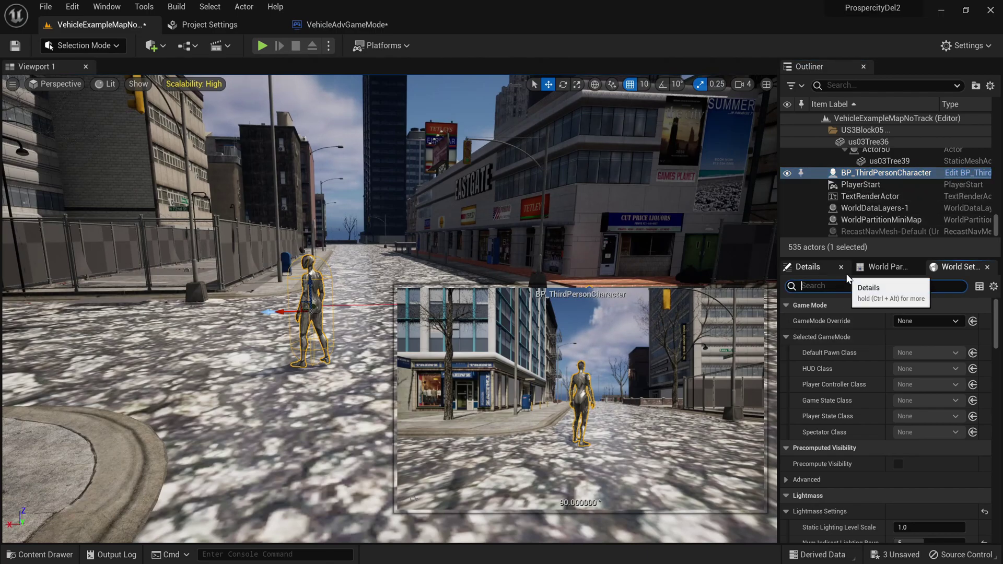
{"action": "type", "text": "posse"}
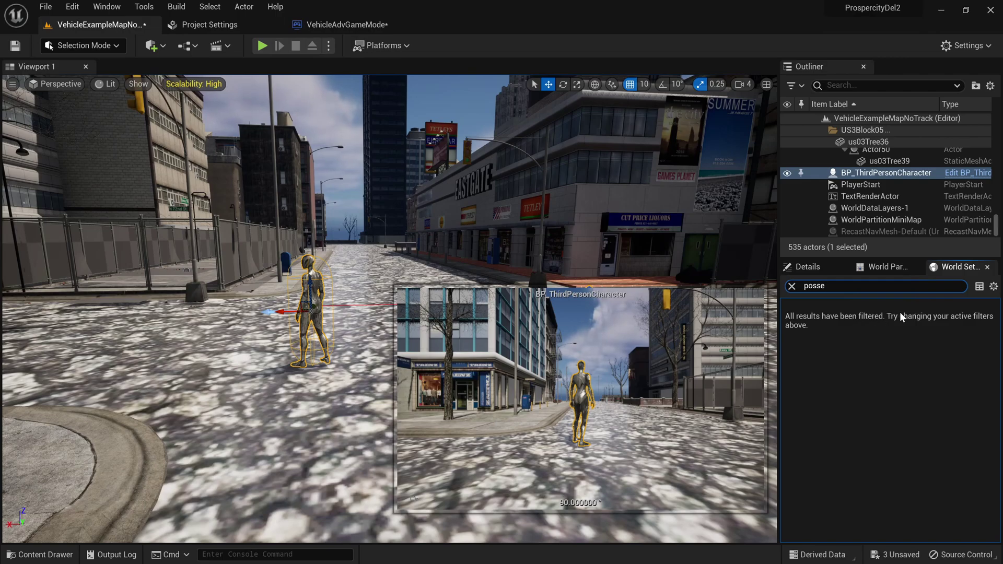
{"action": "left_click", "coordinate": [810, 267]}
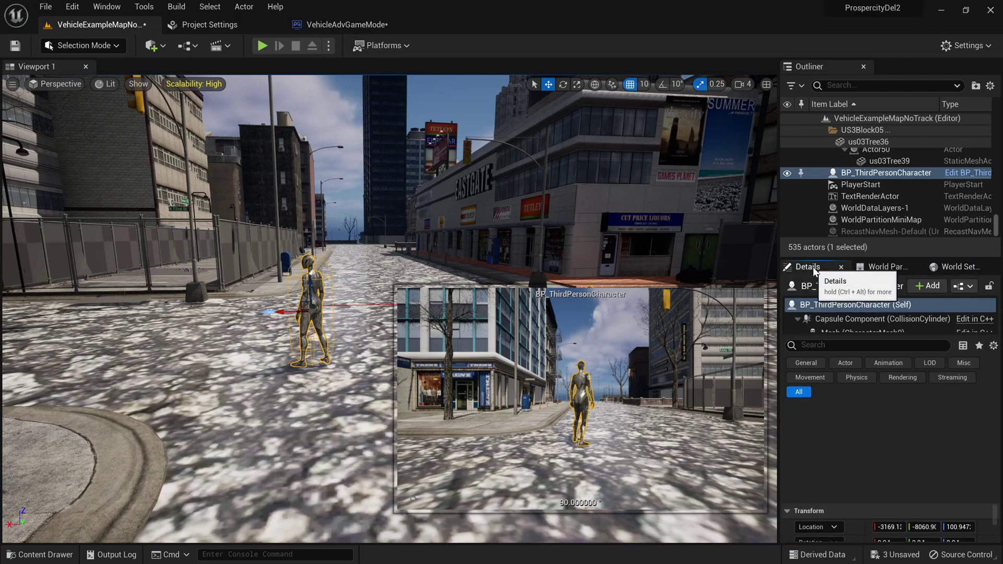
{"action": "left_click", "coordinate": [834, 344]}
{"action": "type", "text": "posse"}
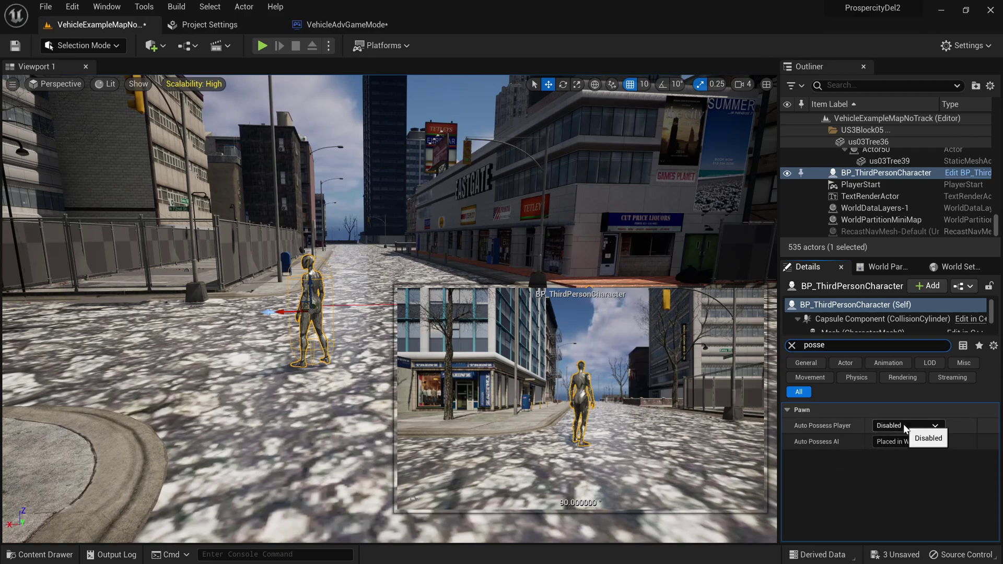
Set the character's Auto Possess Player to Player 0
{"action": "left_click", "coordinate": [904, 425]}
{"action": "left_click", "coordinate": [891, 453]}
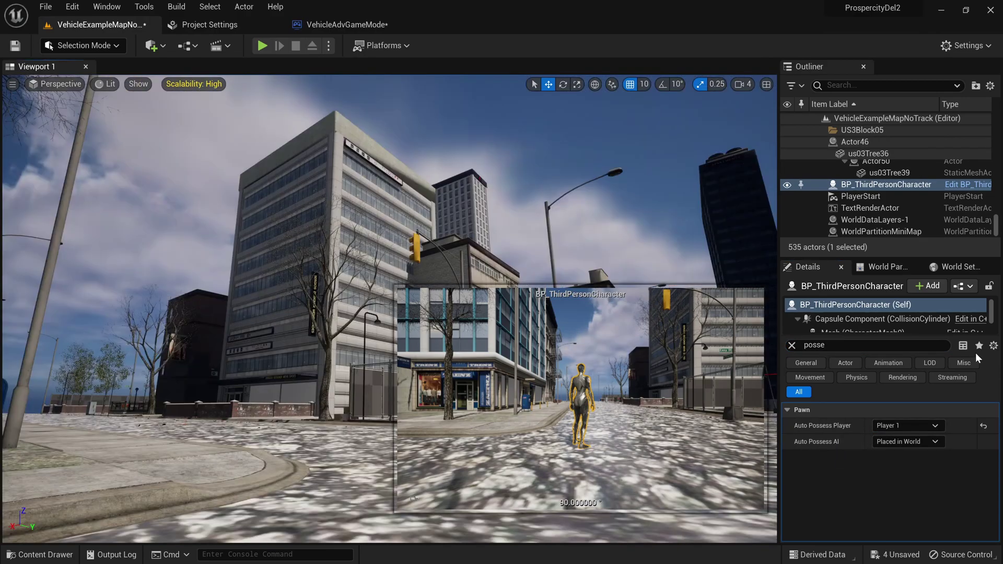
{"action": "left_click", "coordinate": [907, 426]}
{"action": "left_click", "coordinate": [898, 448]}
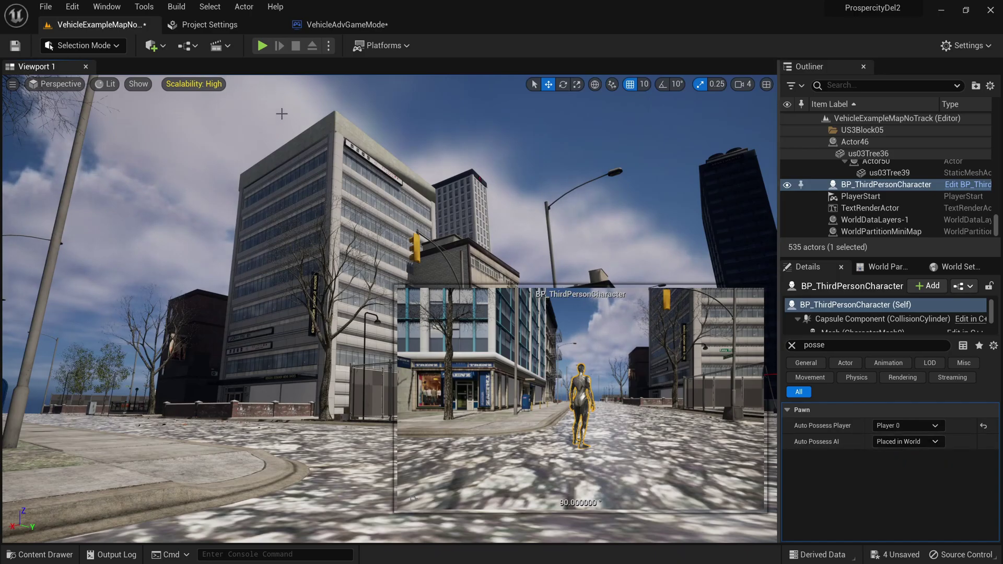
Start Play In Editor and run the possessed mannequin forward toward the city street
{"action": "left_click", "coordinate": [263, 45]}
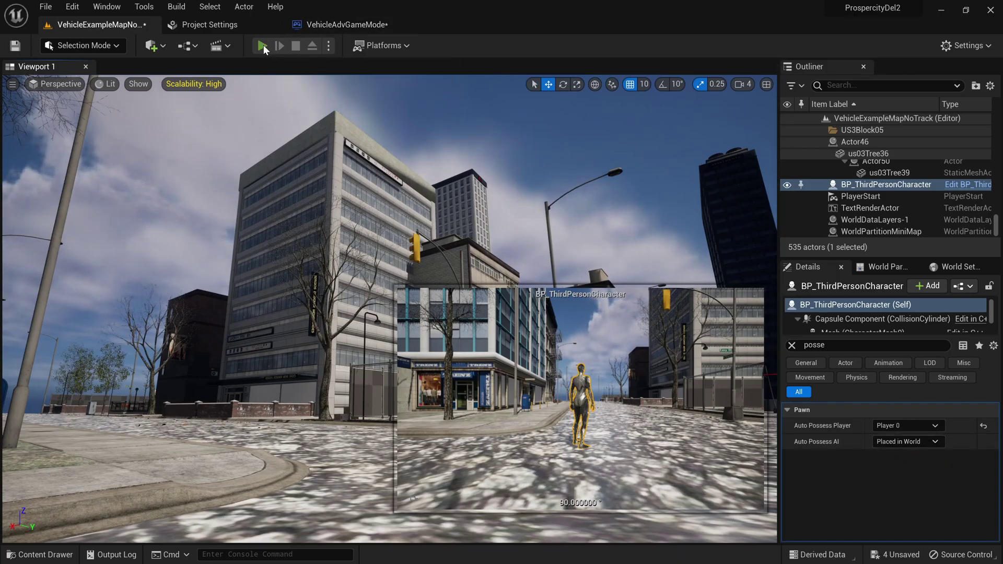
{"action": "left_click", "coordinate": [485, 216]}
{"action": "key", "text": "w"}
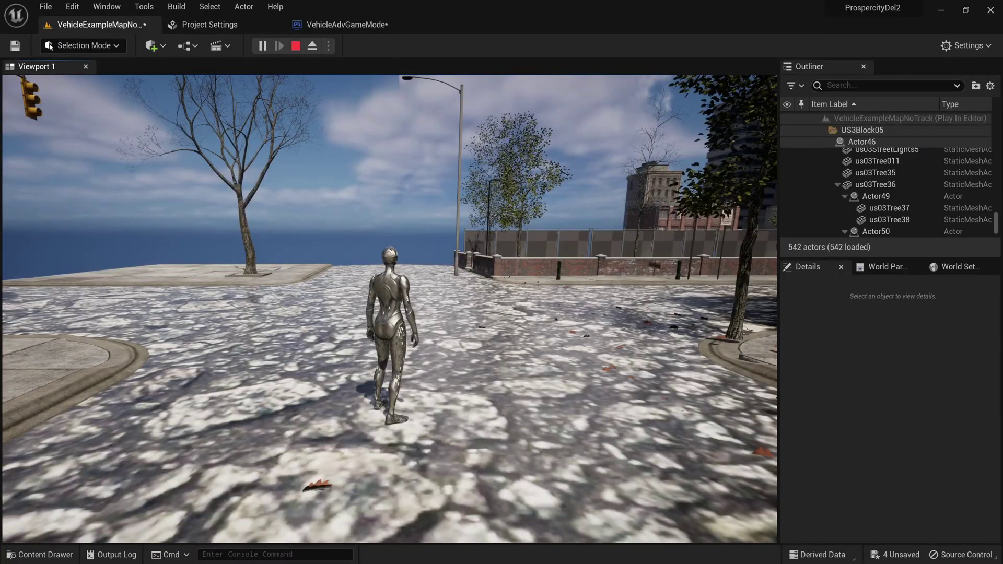
{"action": "key", "text": "w"}
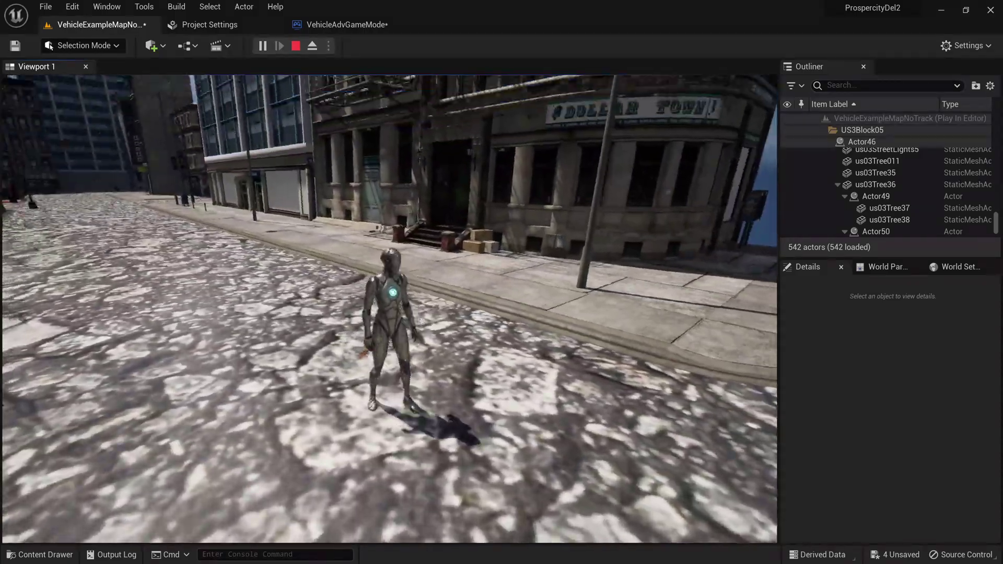